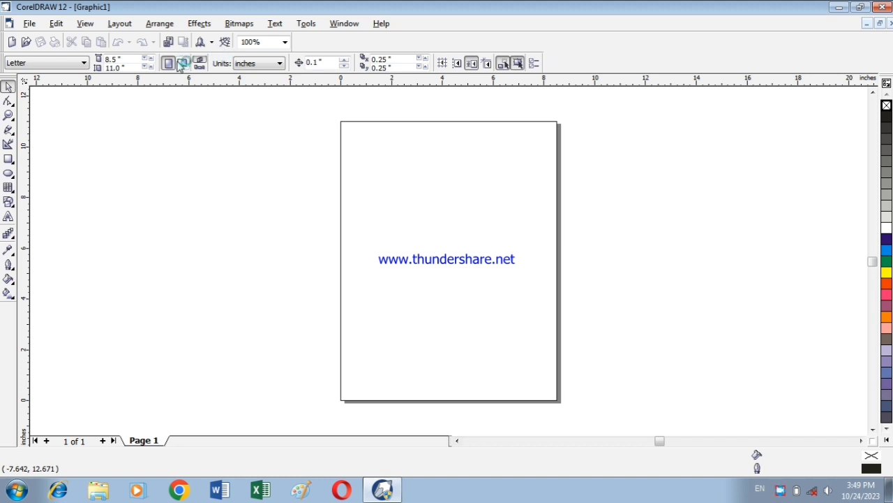
Set the page to landscape and draw a centred rectangle about 4.35 by 5.76 inches, filled with 10% black.
{"action": "left_click", "coordinate": [182, 63]}
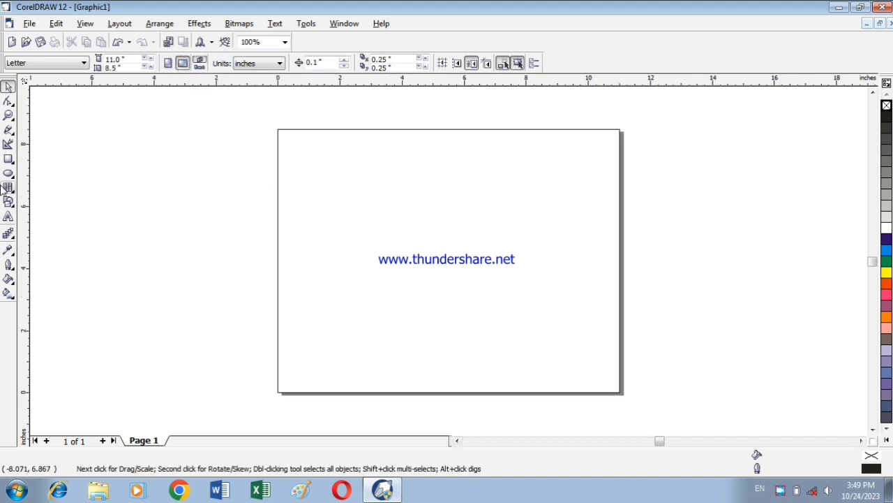
{"action": "left_click", "coordinate": [9, 158]}
{"action": "left_click_drag", "start_coordinate": [386, 157], "coordinate": [520, 336]}
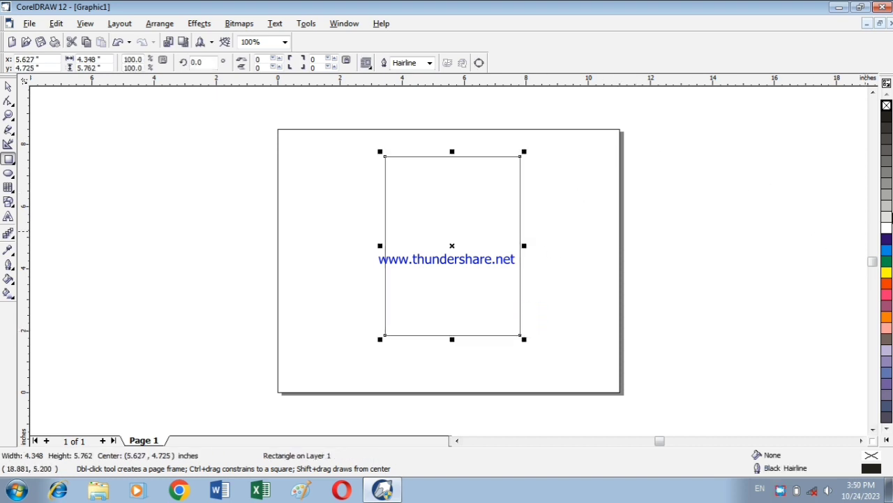
{"action": "left_click", "coordinate": [886, 207]}
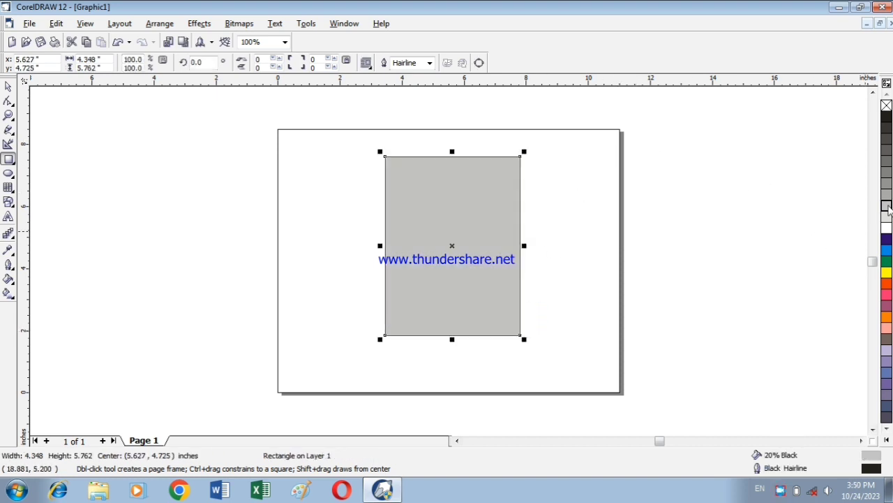
{"action": "left_click", "coordinate": [887, 217]}
Start a custom linear fountain fill for the rectangle with a light grey stop at 20% and a darker grey stop at 41%.
{"action": "left_click", "coordinate": [9, 293]}
{"action": "left_click", "coordinate": [8, 280]}
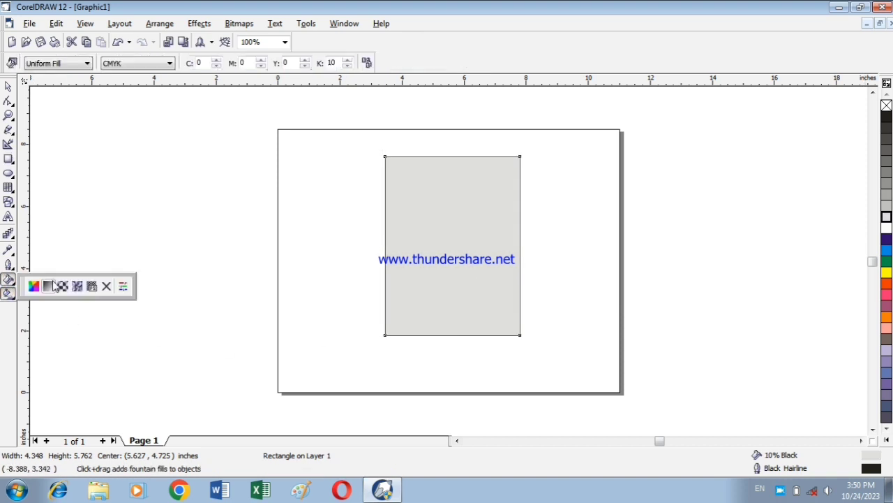
{"action": "left_click", "coordinate": [54, 286]}
{"action": "left_click", "coordinate": [392, 232]}
{"action": "double_click", "coordinate": [355, 269]}
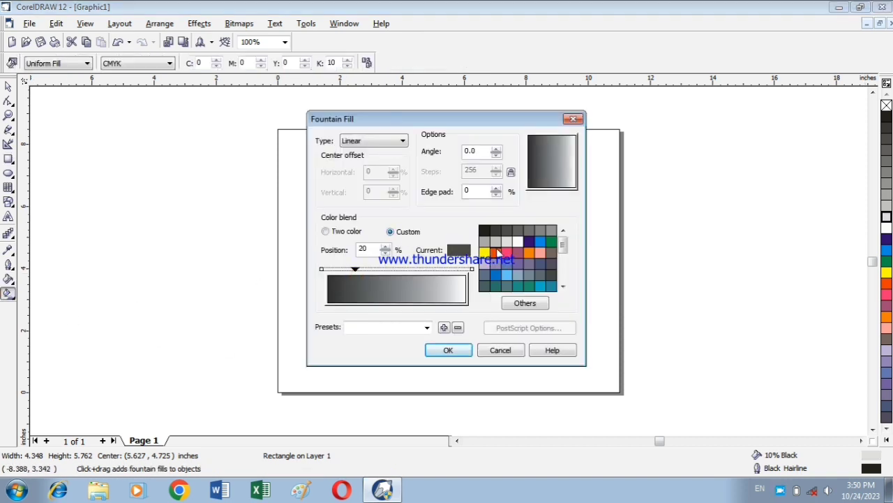
{"action": "left_click", "coordinate": [485, 241]}
{"action": "double_click", "coordinate": [384, 268]}
{"action": "left_click", "coordinate": [529, 232]}
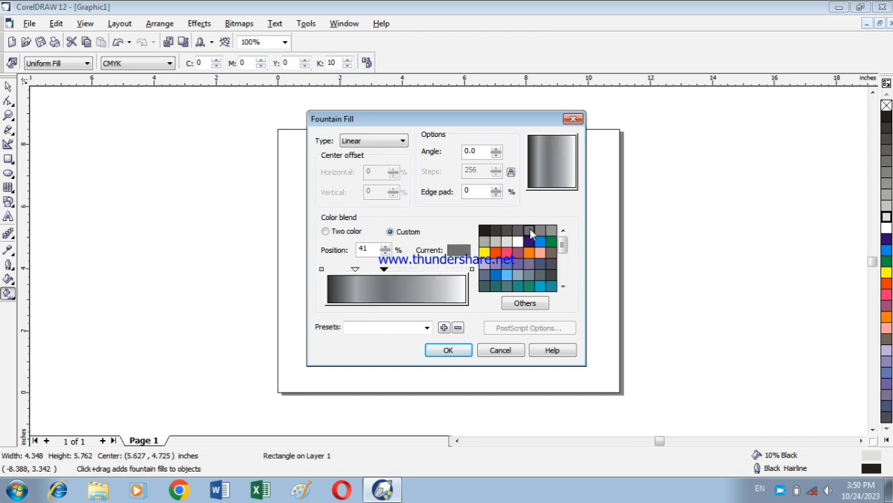
Add a white stop and a light grey stop at 94%, and shift the dark grey stop to 33%.
{"action": "double_click", "coordinate": [433, 269]}
{"action": "left_click", "coordinate": [518, 241]}
{"action": "double_click", "coordinate": [458, 269]}
{"action": "left_click", "coordinate": [496, 242]}
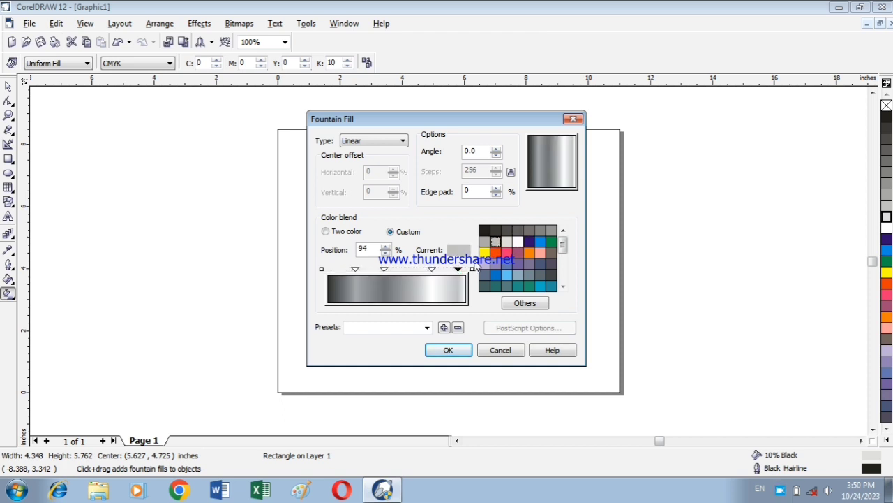
{"action": "mouse_move", "coordinate": [433, 269]}
{"action": "left_mouse_down"}
{"action": "mouse_move", "coordinate": [413, 285]}
{"action": "mouse_move", "coordinate": [421, 286]}
{"action": "mouse_move", "coordinate": [375, 284]}
{"action": "left_mouse_up"}
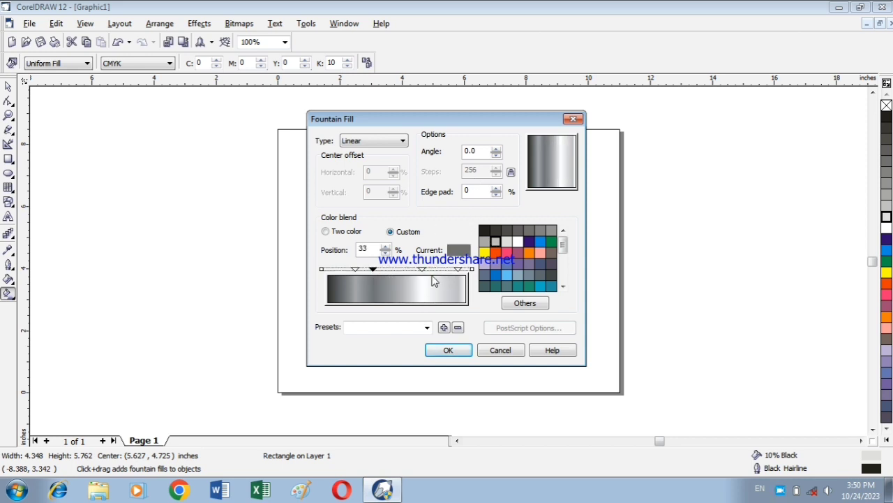
Try the Square fountain type, and set the type to Conical.
{"action": "left_click", "coordinate": [387, 140]}
{"action": "left_click", "coordinate": [375, 177]}
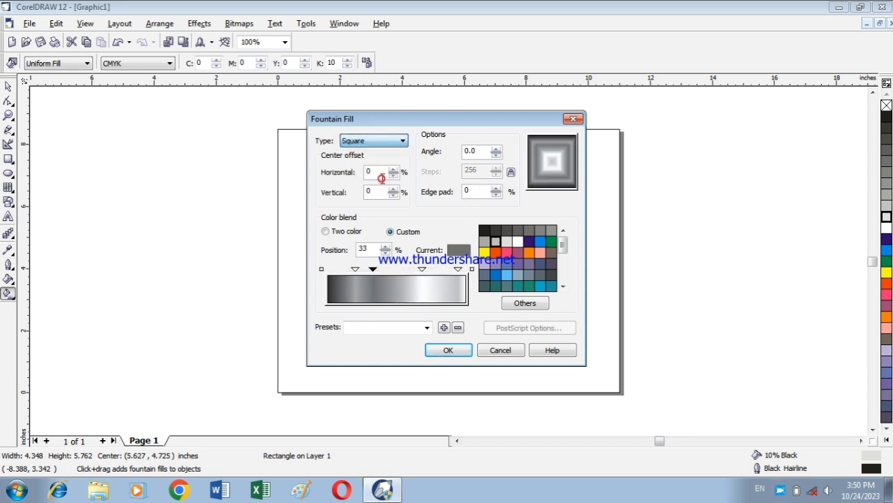
{"action": "left_click", "coordinate": [399, 141]}
{"action": "left_click", "coordinate": [378, 167]}
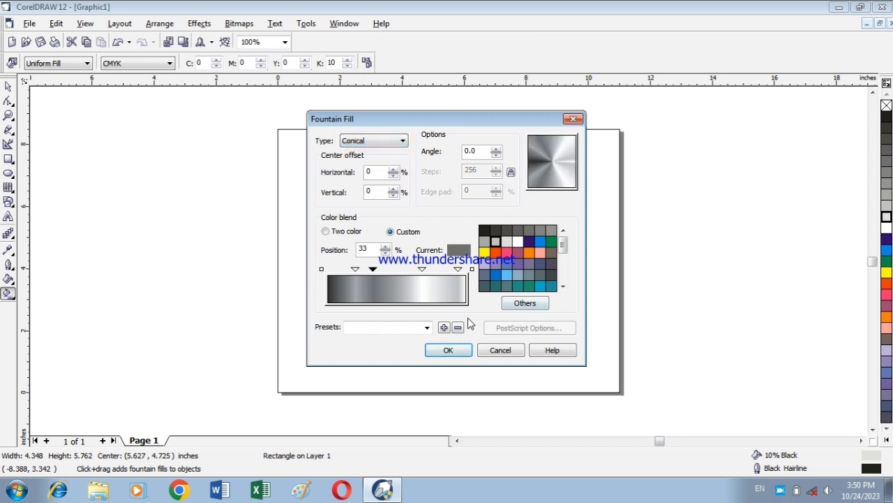
Offset the conical fill's centre by 9% horizontally and 6% vertically, set its angle to 30 degrees and apply it.
{"action": "mouse_move", "coordinate": [542, 167]}
{"action": "left_mouse_down"}
{"action": "mouse_move", "coordinate": [545, 153]}
{"action": "mouse_move", "coordinate": [553, 162]}
{"action": "left_mouse_up"}
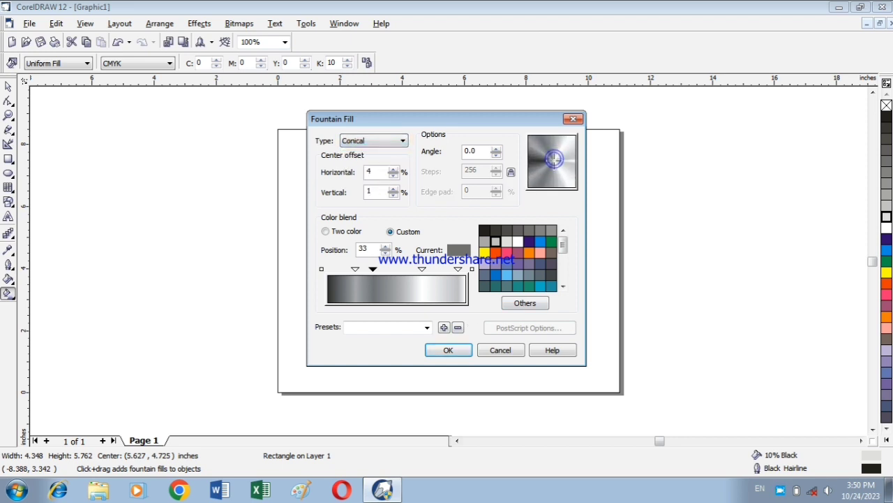
{"action": "left_click", "coordinate": [393, 169]}
{"action": "left_click", "coordinate": [394, 176]}
{"action": "left_click", "coordinate": [393, 189]}
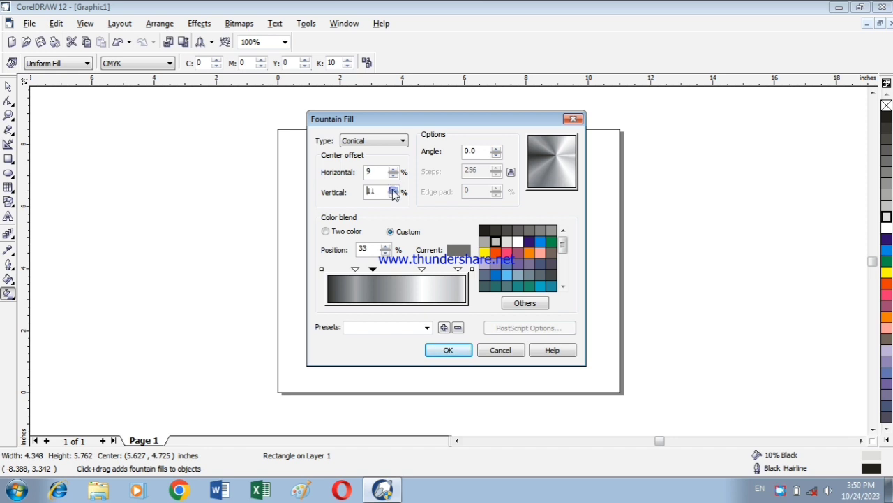
{"action": "left_click", "coordinate": [495, 150]}
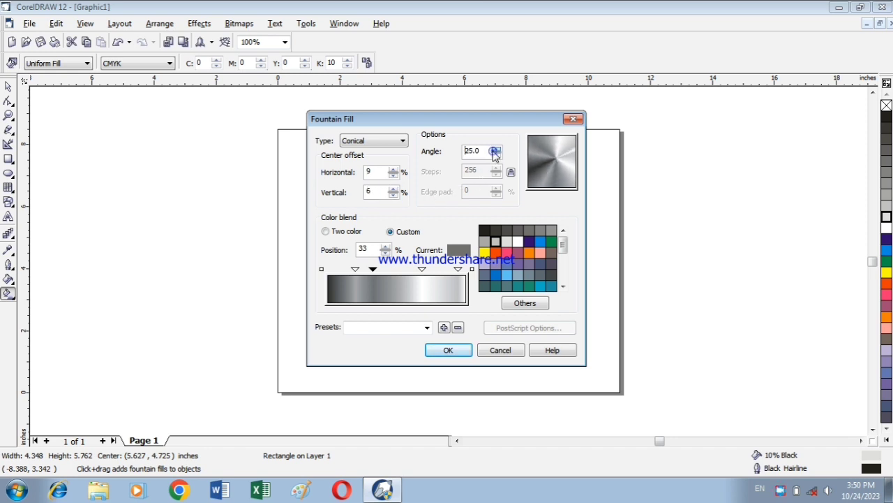
{"action": "left_click", "coordinate": [447, 350]}
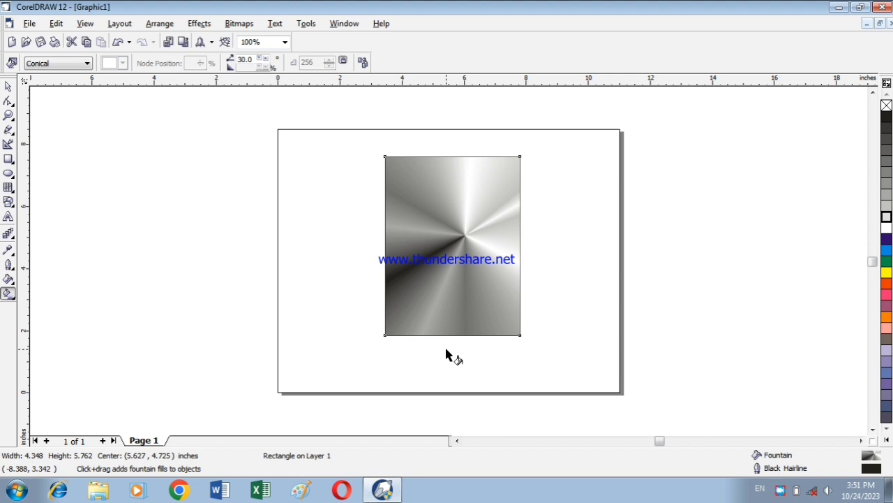
Move the rectangle's conical fill centre to 0% horizontal and 67% vertical offset and apply it.
{"action": "left_click", "coordinate": [9, 279]}
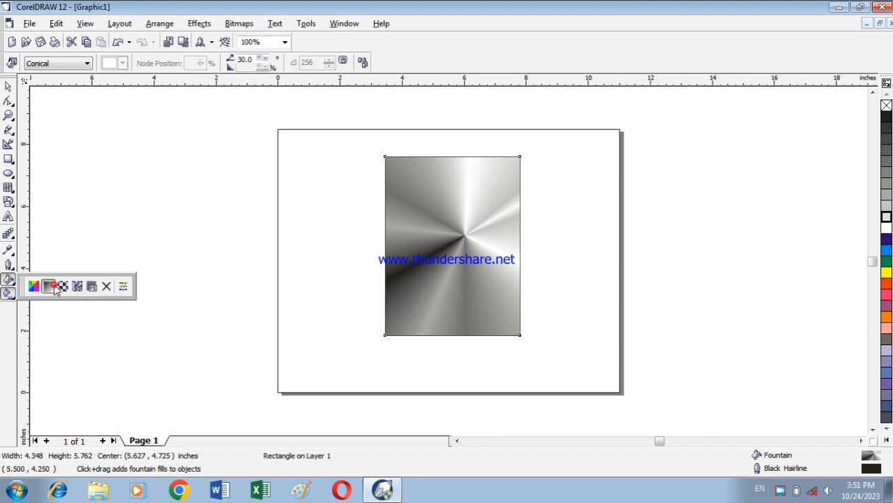
{"action": "left_click", "coordinate": [44, 287]}
{"action": "left_click_drag", "start_coordinate": [554, 150], "coordinate": [552, 126]}
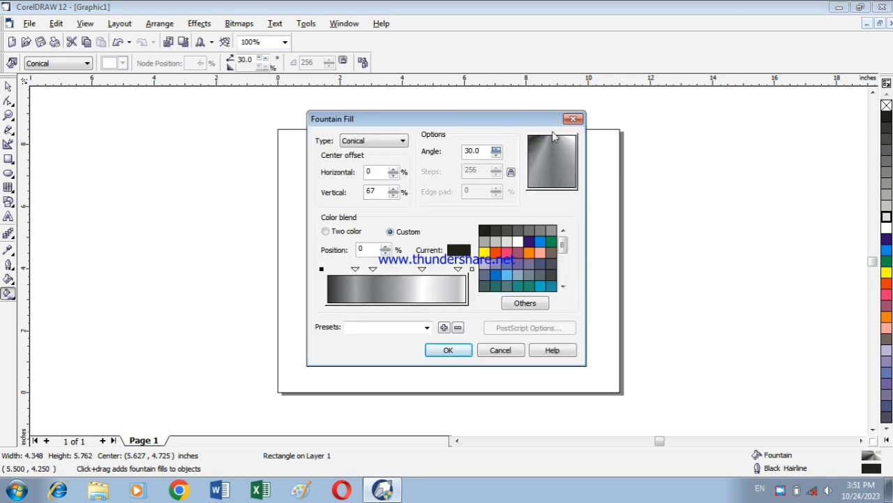
{"action": "left_click", "coordinate": [447, 350]}
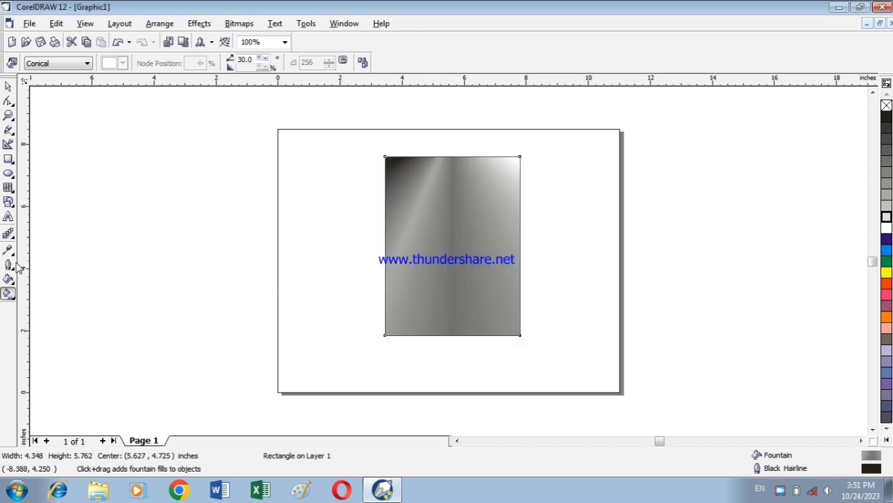
Edit the rectangle's fountain fill, moving its first intermediate grey stop to 16% and recolouring the 33% stop very light grey.
{"action": "left_click", "coordinate": [9, 293]}
{"action": "left_click", "coordinate": [45, 286]}
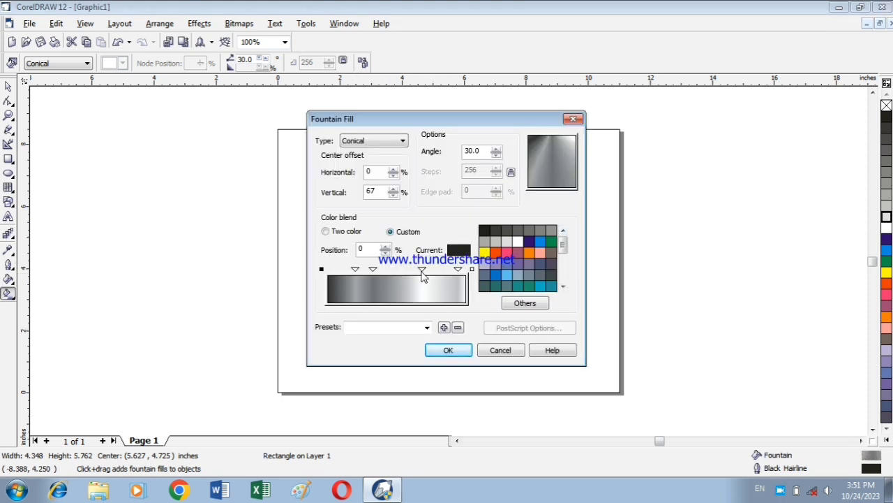
{"action": "mouse_move", "coordinate": [421, 275]}
{"action": "left_mouse_down"}
{"action": "mouse_move", "coordinate": [379, 295]}
{"action": "mouse_move", "coordinate": [353, 284]}
{"action": "mouse_move", "coordinate": [353, 307]}
{"action": "left_mouse_up"}
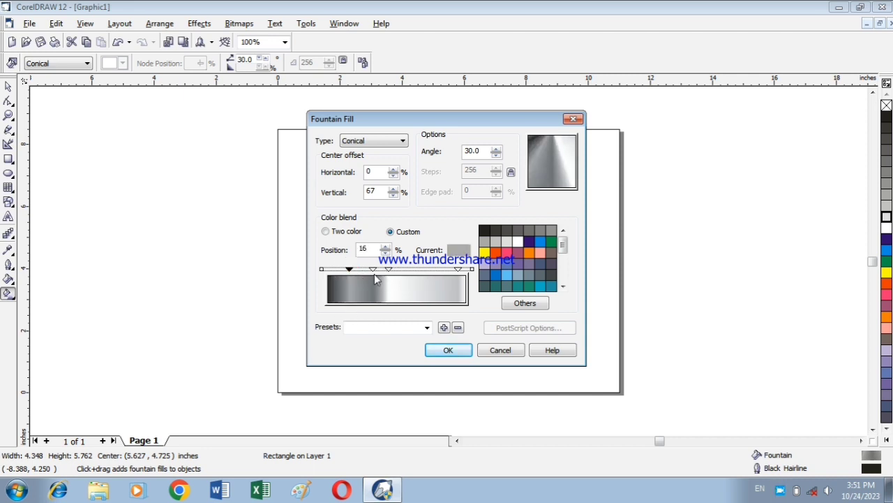
{"action": "left_click", "coordinate": [373, 269]}
{"action": "left_click", "coordinate": [503, 243]}
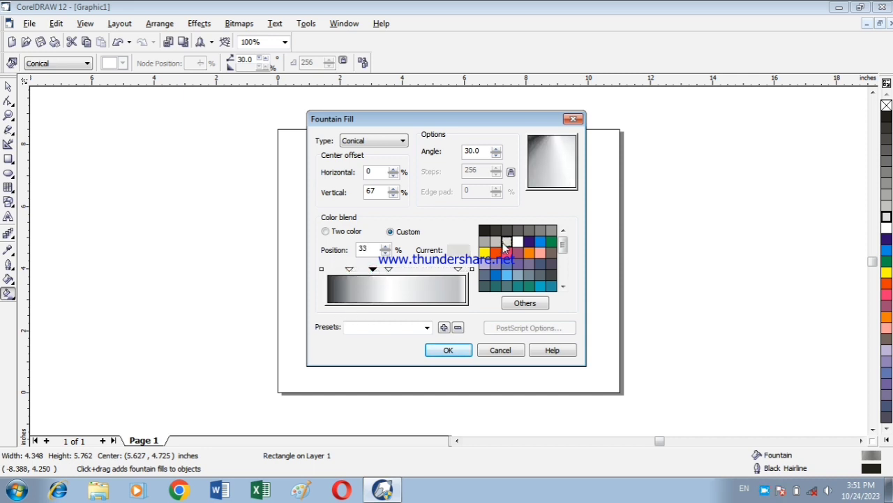
Recolour the fill's starting stop light grey, move the white stop to 59% and apply the fill.
{"action": "left_click", "coordinate": [322, 270]}
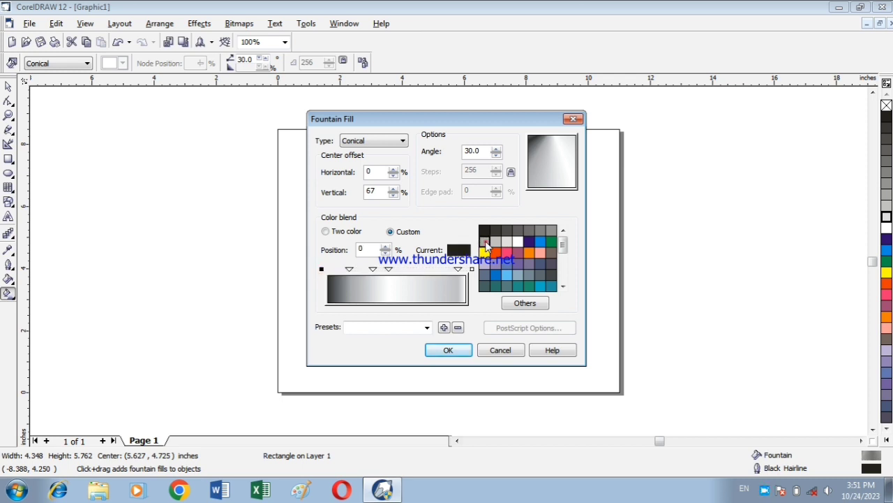
{"action": "left_click", "coordinate": [485, 242]}
{"action": "left_click_drag", "start_coordinate": [390, 271], "coordinate": [410, 286]}
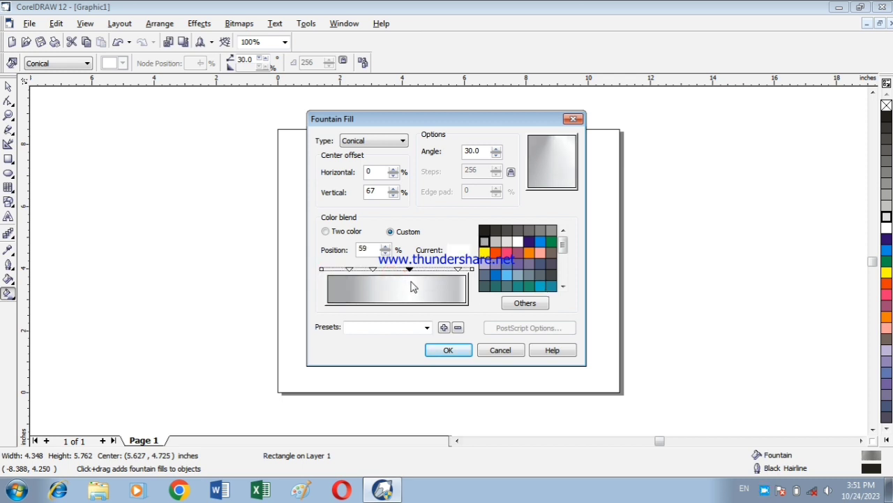
{"action": "key", "text": "Return"}
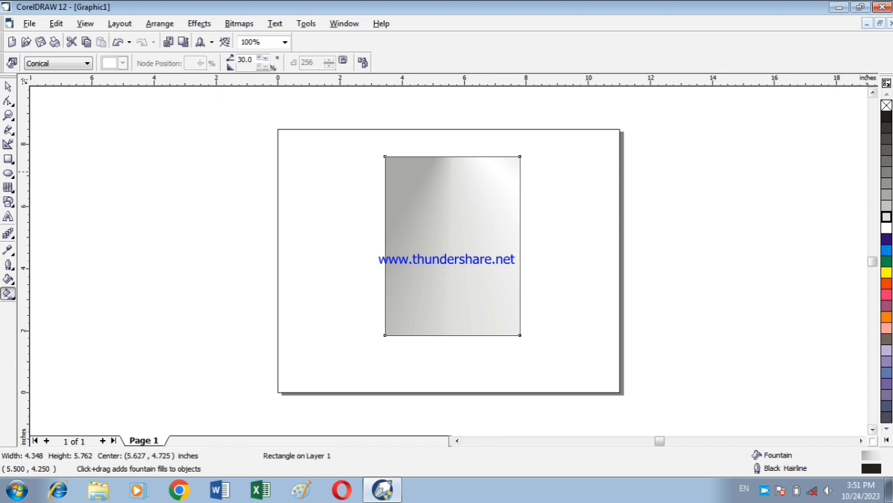
Remove the rectangle's outline and deselect it.
{"action": "right_click", "coordinate": [887, 104]}
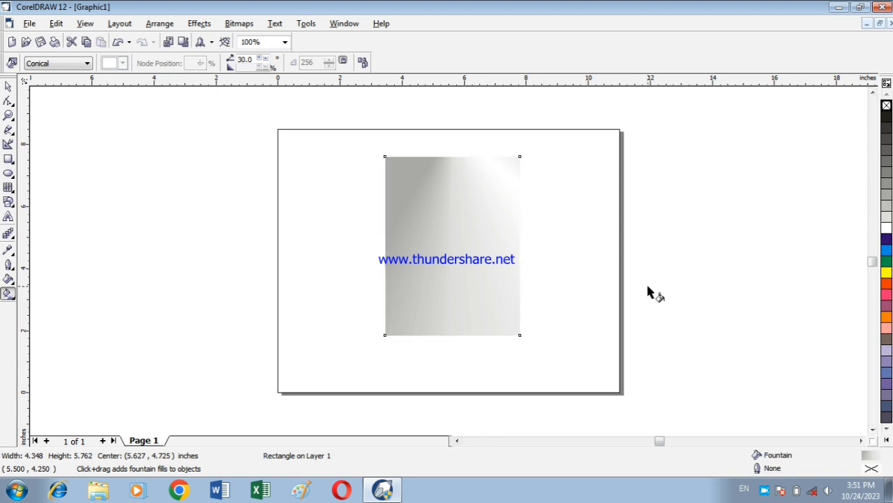
{"action": "left_click", "coordinate": [498, 312]}
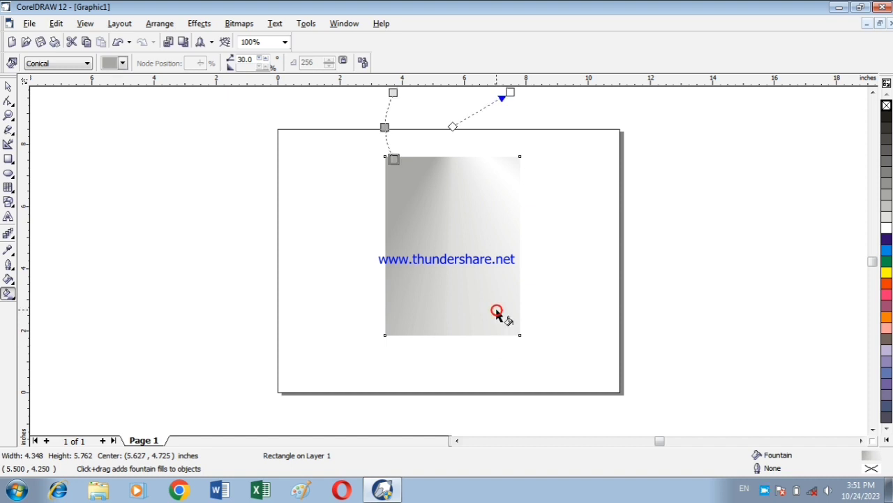
{"action": "left_click", "coordinate": [634, 289]}
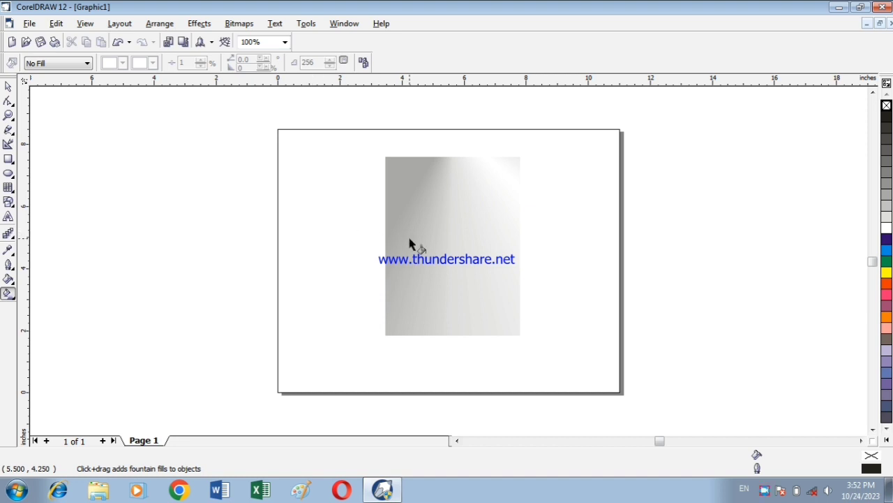
{"action": "left_click", "coordinate": [451, 259]}
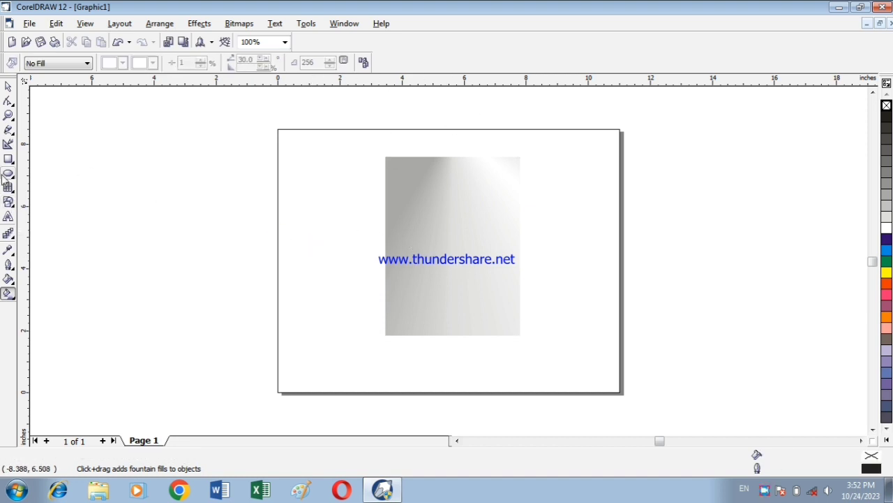
Draw a rectangle about 2.22 by 1.39 inches in the large rectangle's upper half, with all corner roundness set to 46.
{"action": "left_click", "coordinate": [8, 158]}
{"action": "left_click_drag", "start_coordinate": [418, 192], "coordinate": [489, 237]}
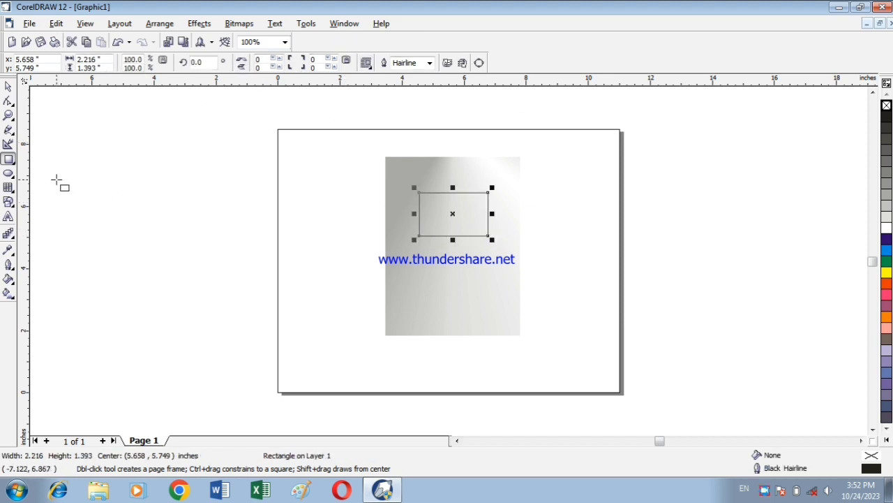
{"action": "left_click", "coordinate": [332, 58]}
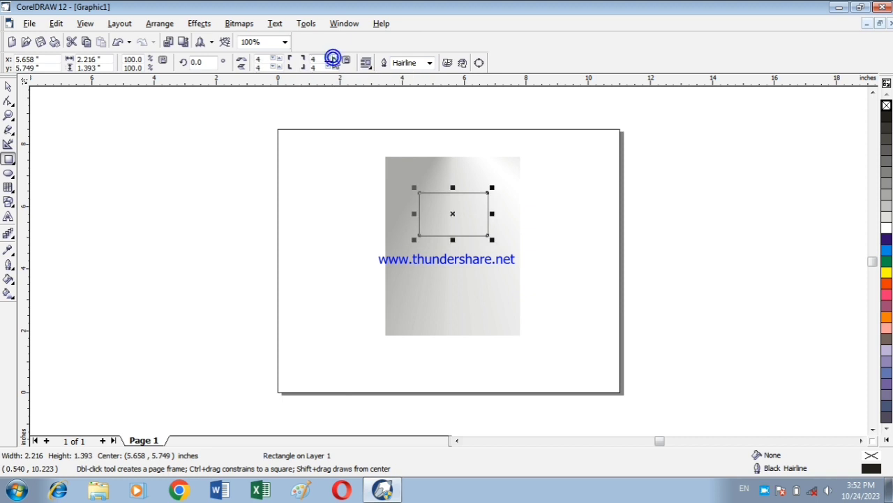
{"action": "left_click_drag", "start_coordinate": [333, 59], "coordinate": [335, 62]}
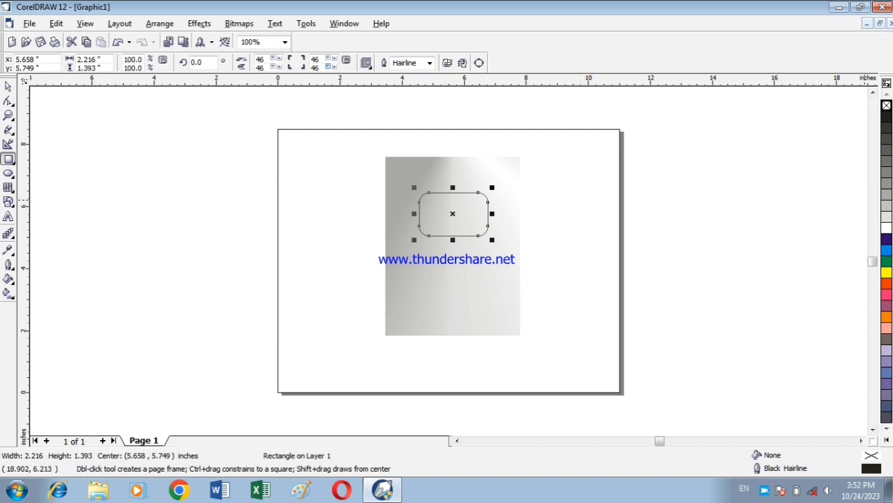
Fill the small rounded rectangle with 20% black.
{"action": "left_click", "coordinate": [887, 218]}
{"action": "left_click", "coordinate": [887, 199]}
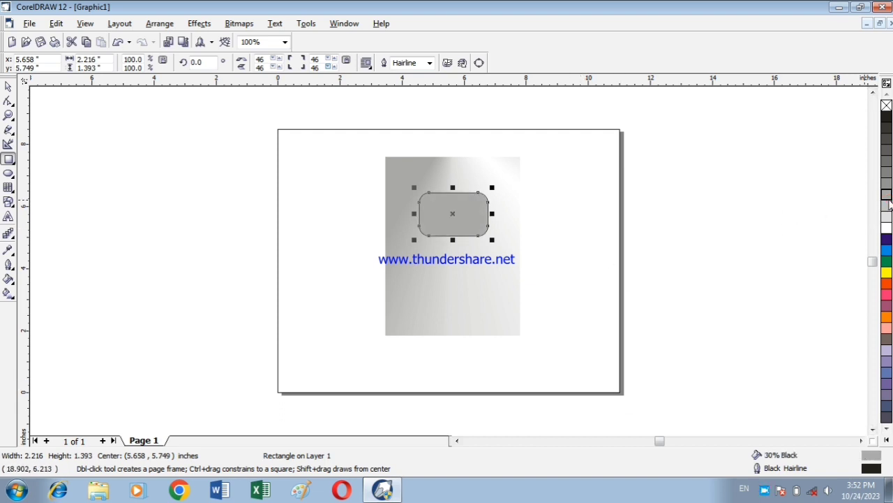
{"action": "left_click", "coordinate": [887, 207]}
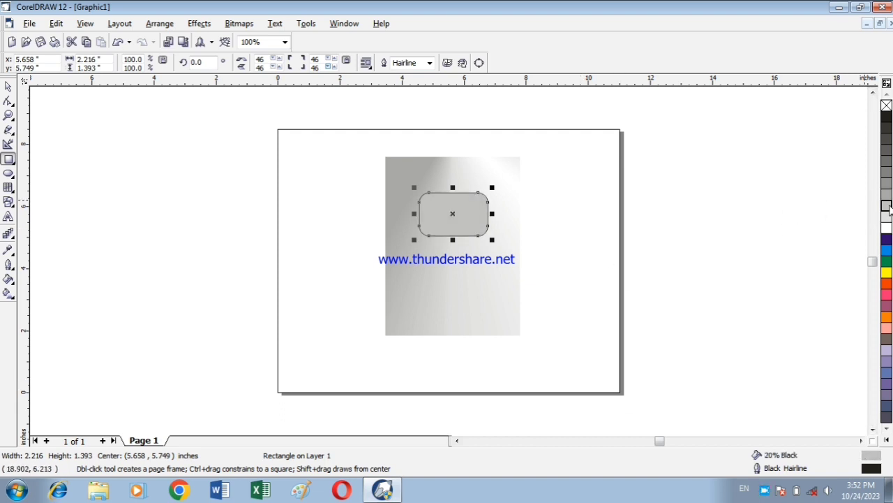
Apply a custom linear fountain fill from medium grey to white to the small rounded rectangle.
{"action": "left_click", "coordinate": [9, 279]}
{"action": "left_click", "coordinate": [50, 288]}
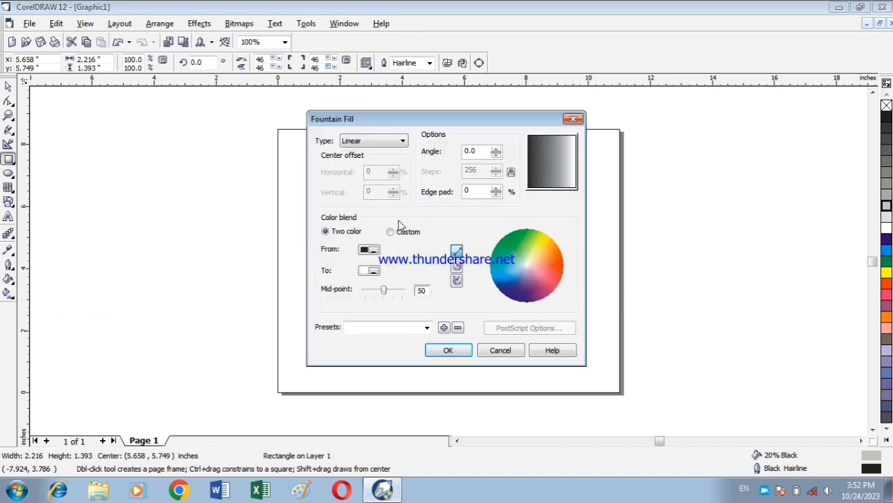
{"action": "left_click", "coordinate": [390, 231]}
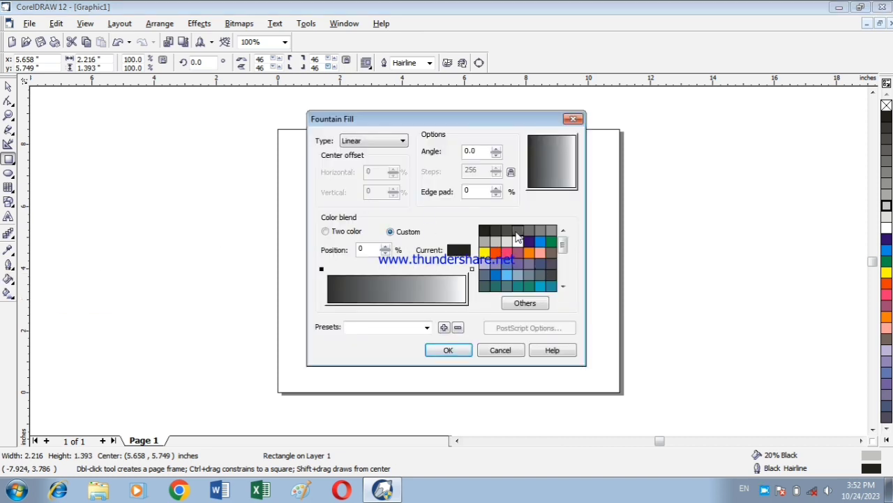
{"action": "left_click", "coordinate": [542, 233]}
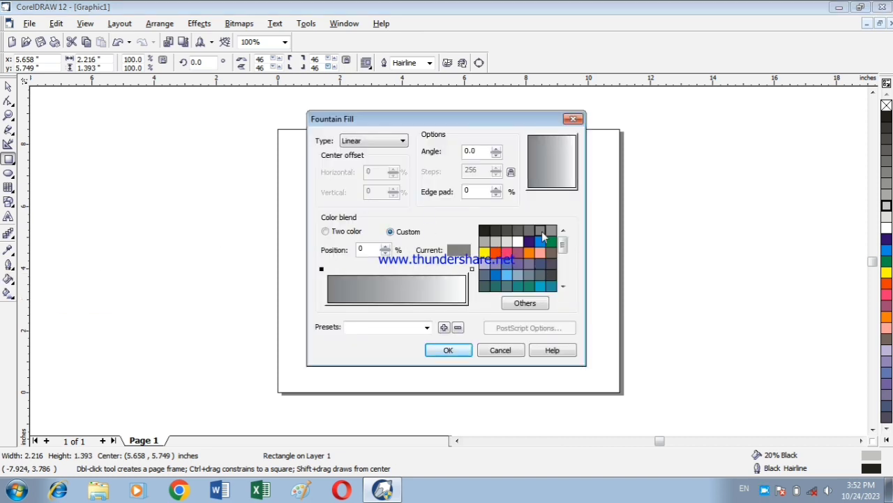
{"action": "left_click", "coordinate": [449, 350]}
Add a light grey intermediate stop to the rounded rectangle's fountain fill, shift it towards the dark end and apply the fill.
{"action": "left_click", "coordinate": [8, 280]}
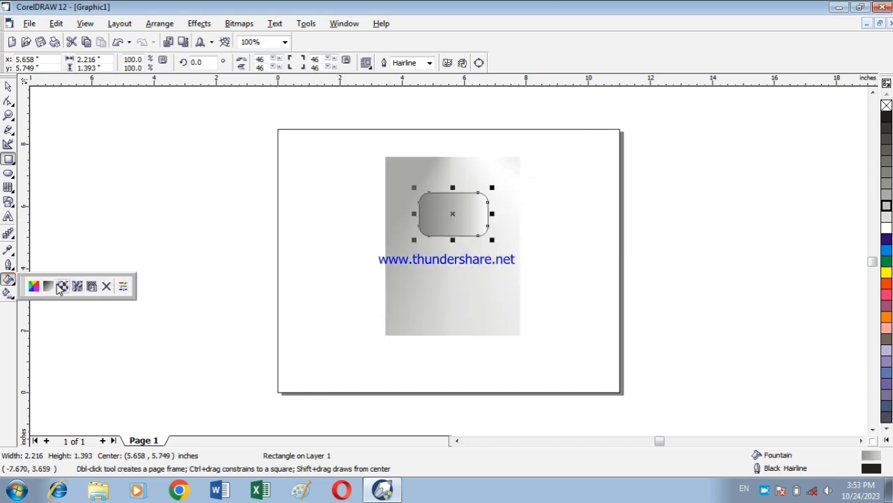
{"action": "left_click", "coordinate": [62, 287]}
{"action": "double_click", "coordinate": [396, 273]}
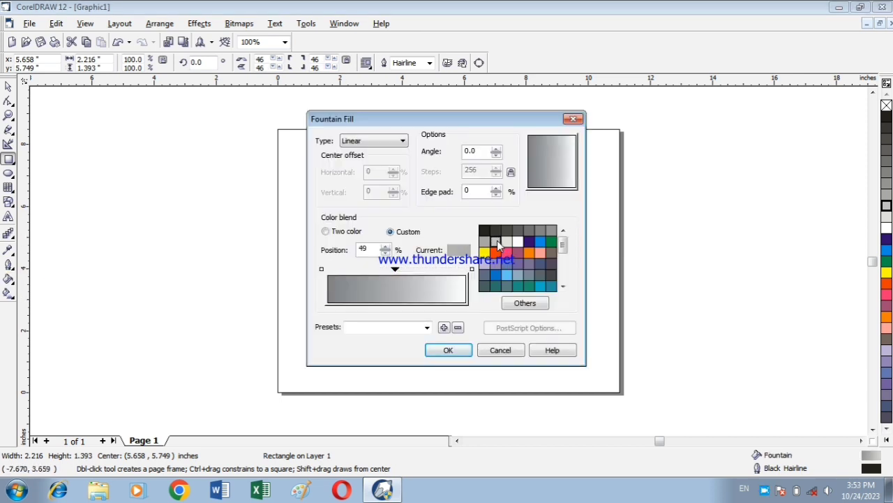
{"action": "left_click", "coordinate": [496, 241]}
{"action": "left_click_drag", "start_coordinate": [396, 273], "coordinate": [372, 272]}
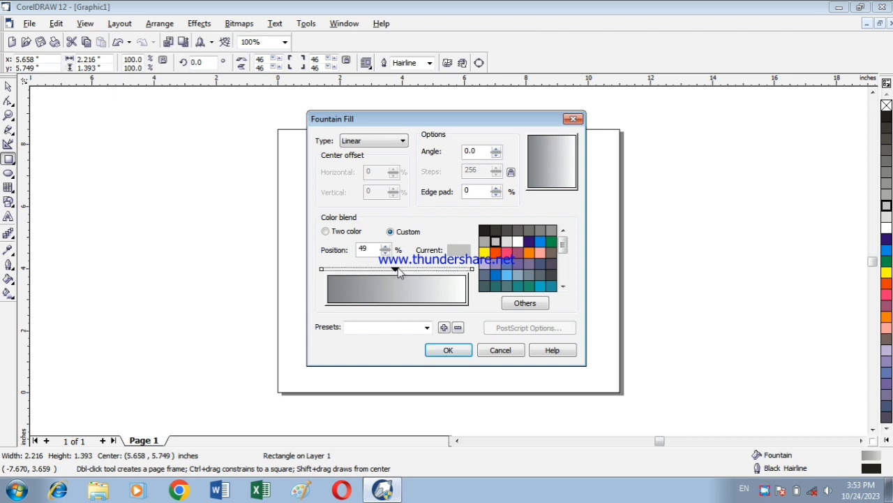
{"action": "left_click", "coordinate": [450, 350]}
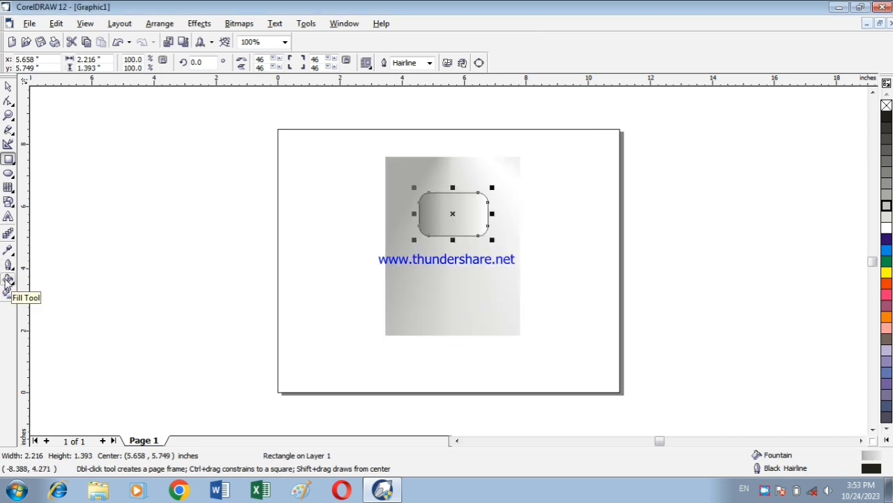
Remove the rounded rectangle's outline, fill it with 40% black and nudge it 0.2 inches left.
{"action": "right_click", "coordinate": [886, 105]}
{"action": "left_click", "coordinate": [886, 189]}
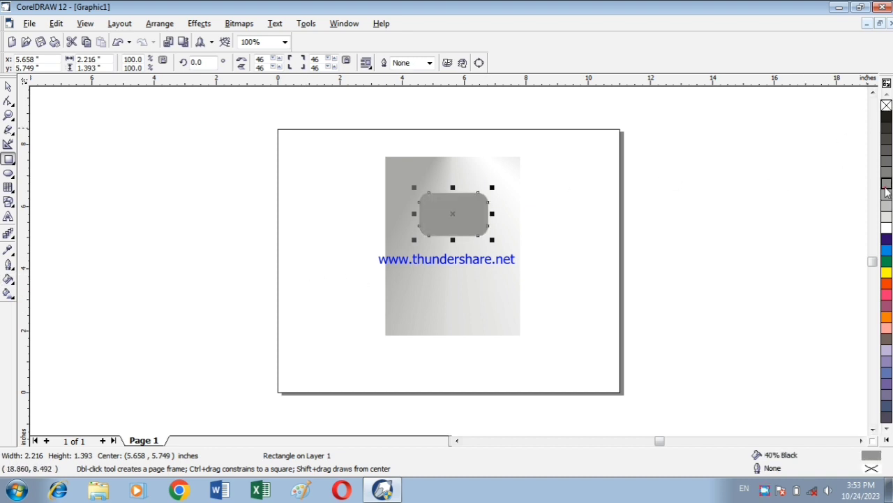
{"action": "key", "text": "Left"}
{"action": "key", "text": "Left"}
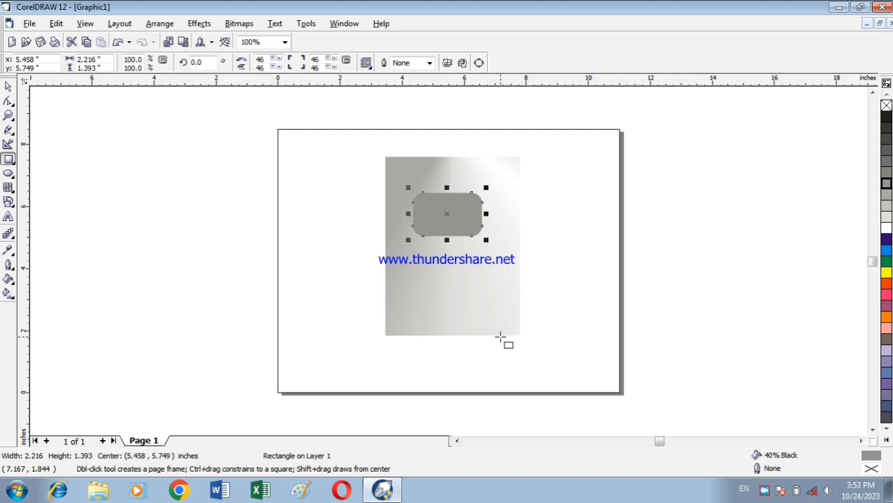
Try moving the rounded rectangle slightly right and down, undo the move and reselect the rectangle.
{"action": "mouse_move", "coordinate": [446, 214]}
{"action": "left_mouse_down"}
{"action": "mouse_move", "coordinate": [452, 209]}
{"action": "mouse_move", "coordinate": [456, 220]}
{"action": "mouse_move", "coordinate": [433, 207]}
{"action": "mouse_move", "coordinate": [457, 223]}
{"action": "mouse_move", "coordinate": [453, 195]}
{"action": "mouse_move", "coordinate": [457, 207]}
{"action": "left_mouse_up"}
{"action": "left_click", "coordinate": [8, 87]}
{"action": "scroll", "coordinate": [454, 209], "scroll_direction": "up", "scroll_amount": 2}
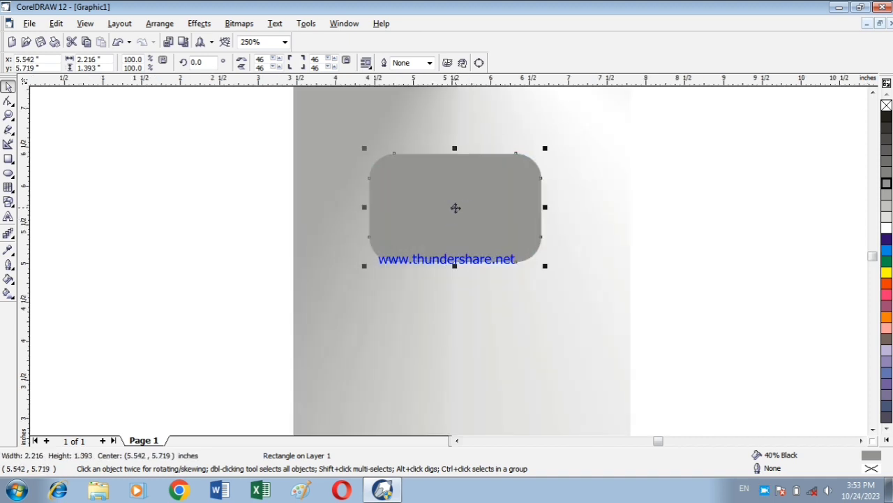
{"action": "key", "text": "ctrl+z"}
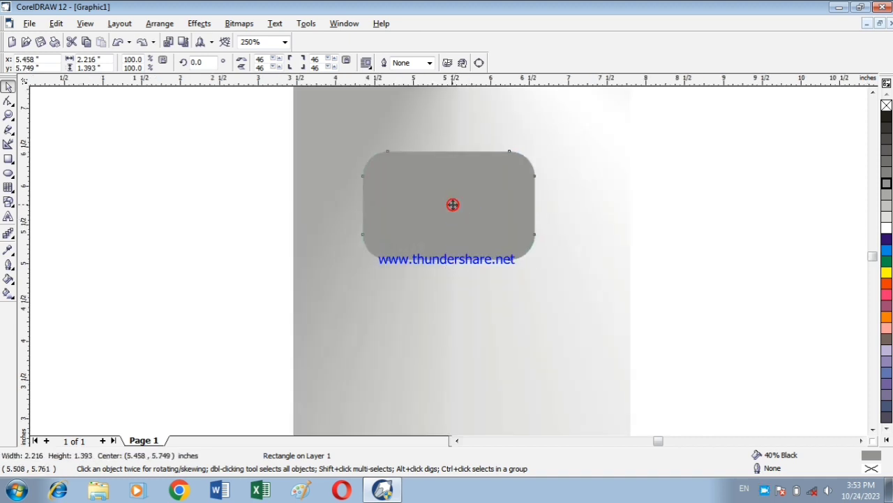
{"action": "left_click", "coordinate": [454, 210]}
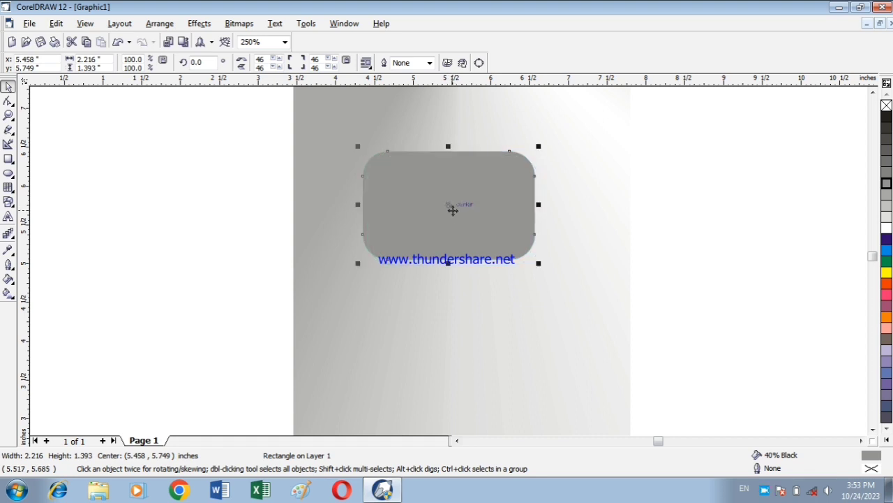
Try a white fill on the rounded rectangle and undo it.
{"action": "left_click", "coordinate": [885, 231]}
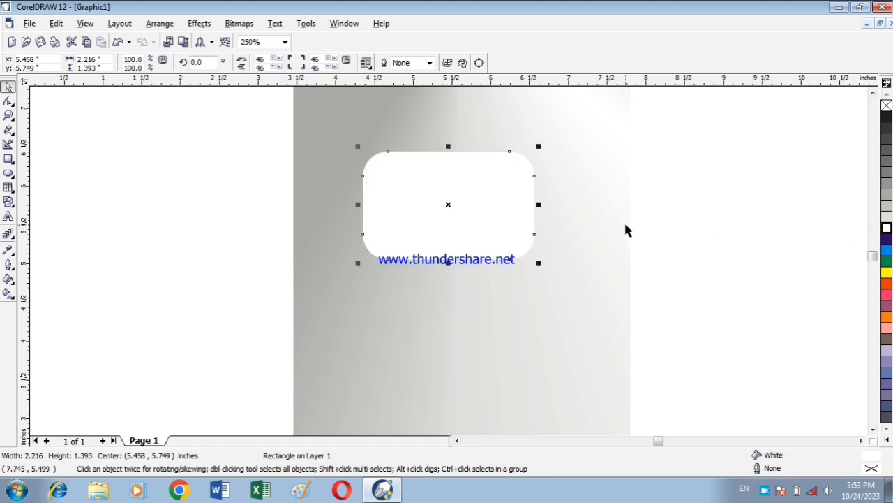
{"action": "key", "text": "ctrl+z"}
{"action": "mouse_move", "coordinate": [454, 206]}
{"action": "left_mouse_down"}
{"action": "mouse_move", "coordinate": [460, 210]}
{"action": "mouse_move", "coordinate": [454, 205]}
{"action": "left_mouse_up"}
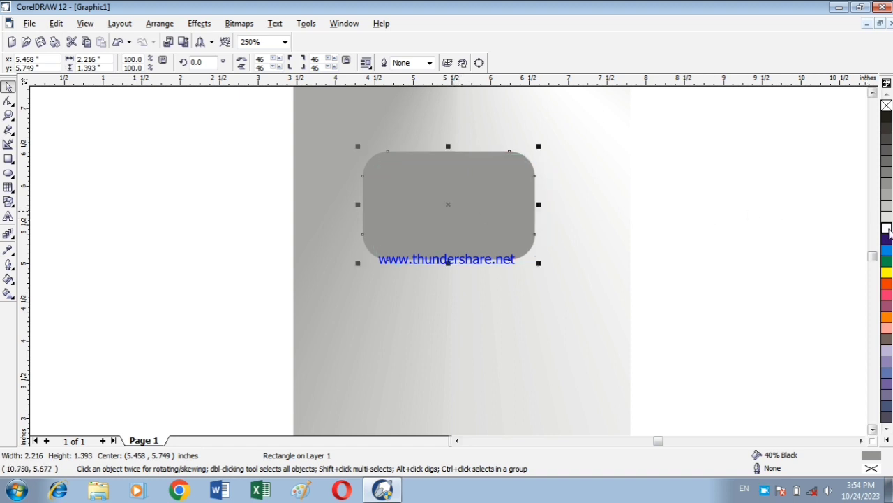
{"action": "left_click", "coordinate": [886, 231]}
{"action": "key", "text": "ctrl+z"}
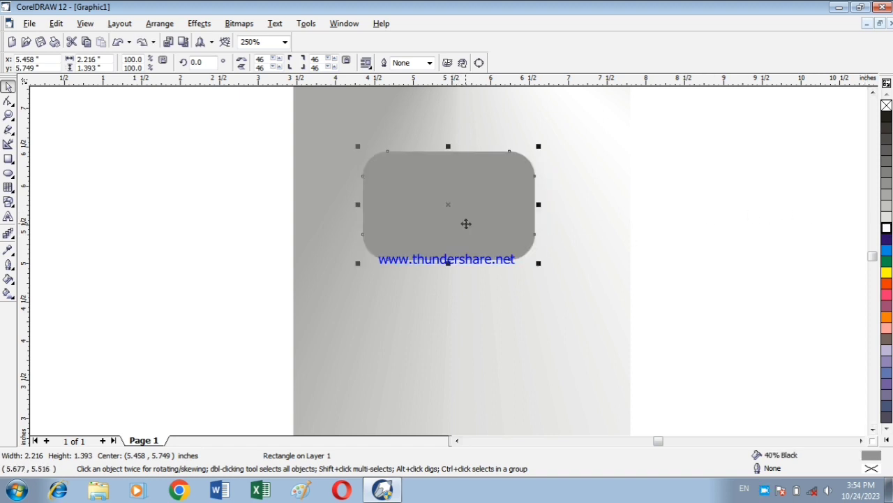
Duplicate the grey rounded rectangle in place, fill the copy white and offset it 0.1 inches right and down.
{"action": "left_click_drag", "start_coordinate": [441, 202], "coordinate": [459, 209]}
{"action": "left_click", "coordinate": [887, 227]}
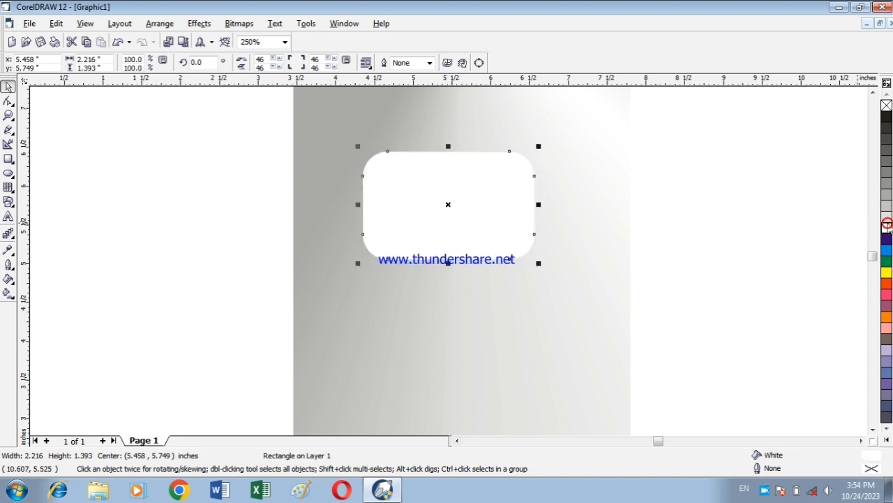
{"action": "key", "text": "Page_Down"}
{"action": "left_click", "coordinate": [522, 156]}
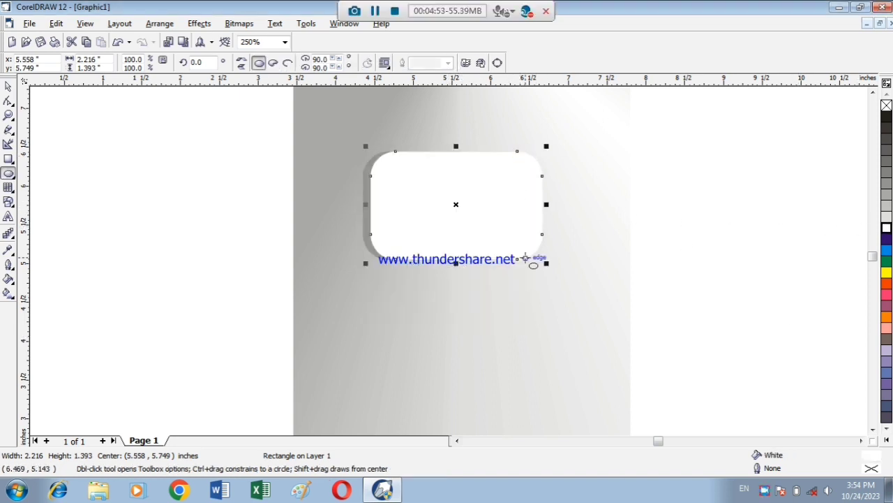
{"action": "key", "text": "Down"}
Reposition the white rounded rectangle slightly up and left, centring it at about 5.525, 5.691 inches.
{"action": "left_click_drag", "start_coordinate": [486, 198], "coordinate": [433, 197]}
{"action": "key", "text": "Delete"}
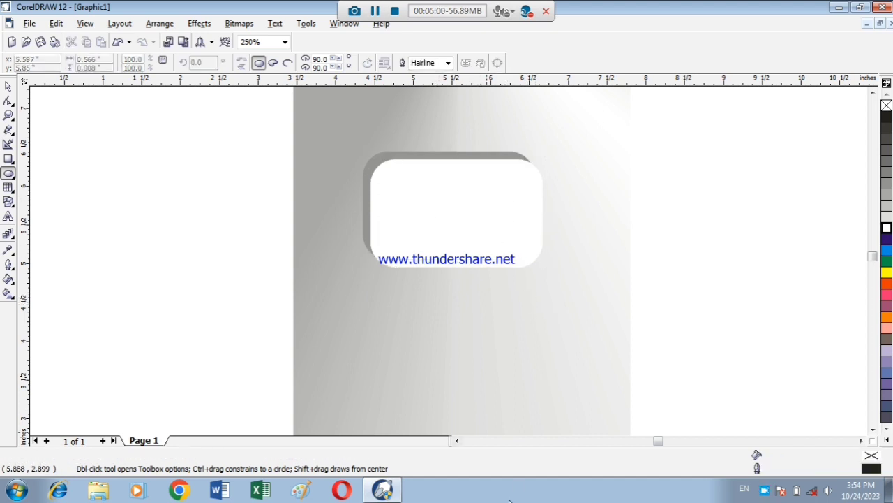
{"action": "key", "text": "space"}
{"action": "left_click", "coordinate": [459, 210]}
{"action": "left_click_drag", "start_coordinate": [459, 209], "coordinate": [456, 204]}
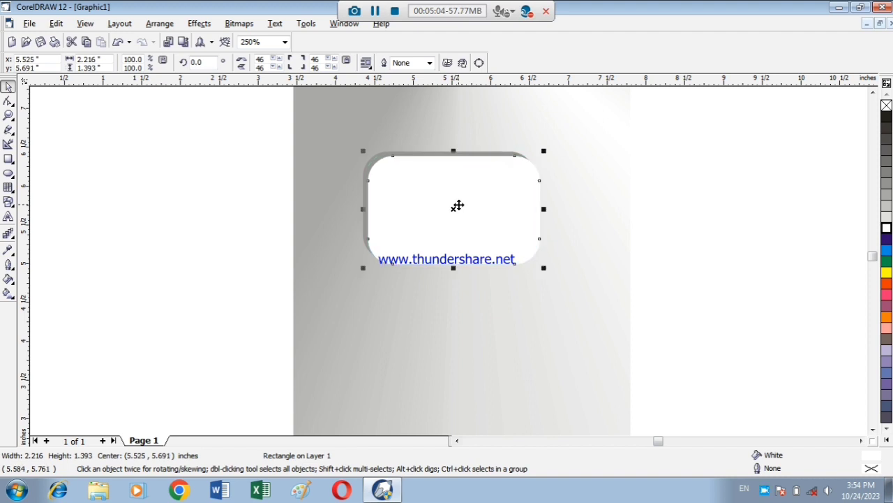
Try black and 80% black fills on the large rectangle and undo both.
{"action": "scroll", "coordinate": [457, 204], "scroll_direction": "down", "scroll_amount": 3}
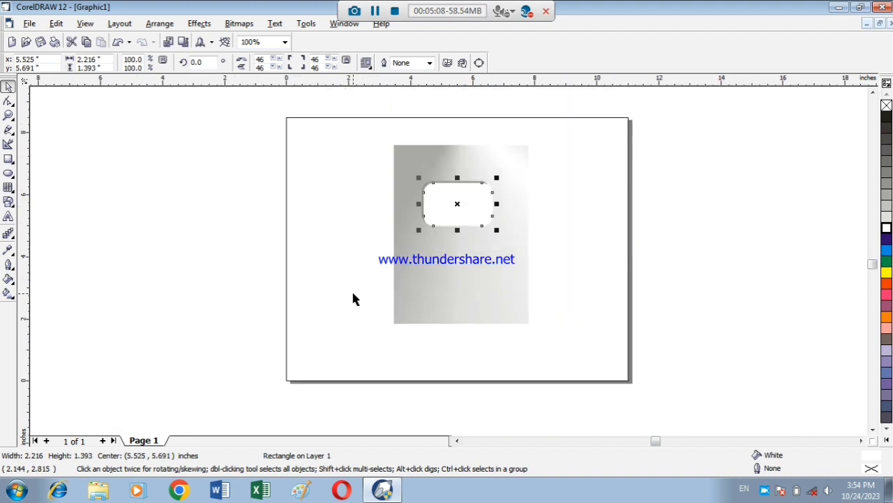
{"action": "left_click", "coordinate": [425, 302]}
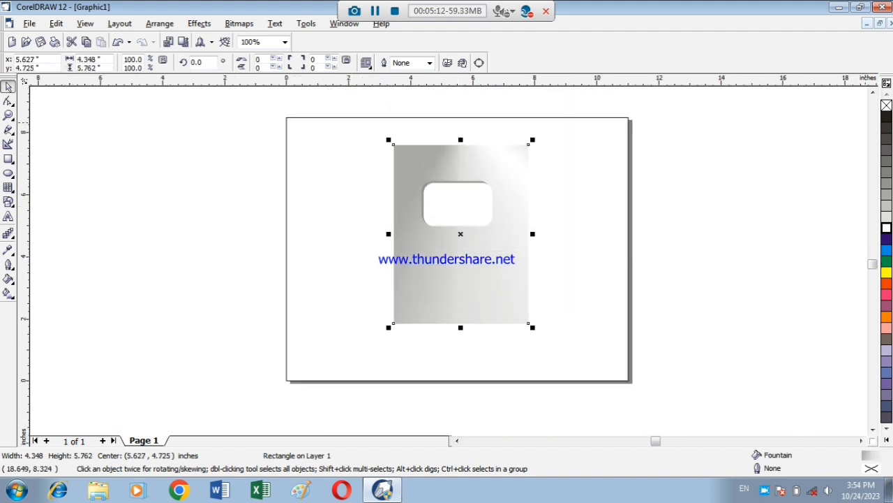
{"action": "left_click", "coordinate": [887, 117]}
{"action": "left_click", "coordinate": [889, 143]}
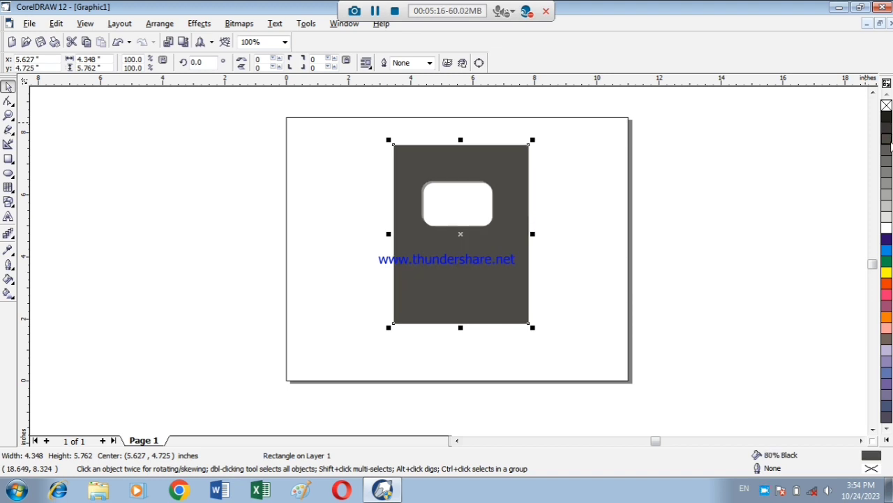
{"action": "key", "text": "ctrl+z"}
{"action": "key", "text": "ctrl+z"}
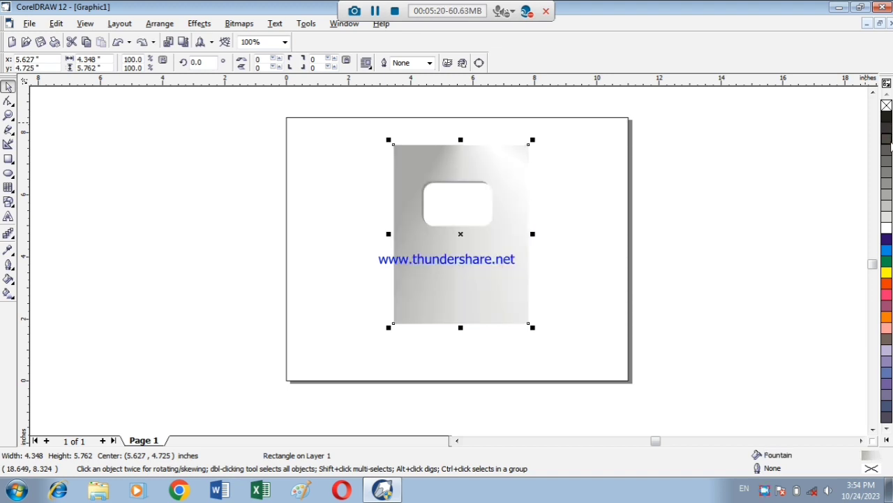
Give the large rectangle a 30% black outline with a width of 4.0 pt.
{"action": "right_click", "coordinate": [887, 133]}
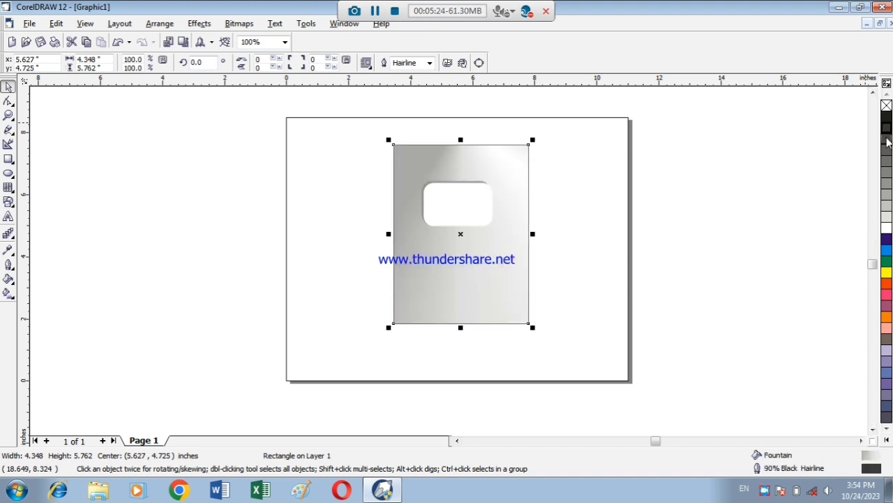
{"action": "right_click", "coordinate": [888, 195]}
{"action": "left_click", "coordinate": [429, 63]}
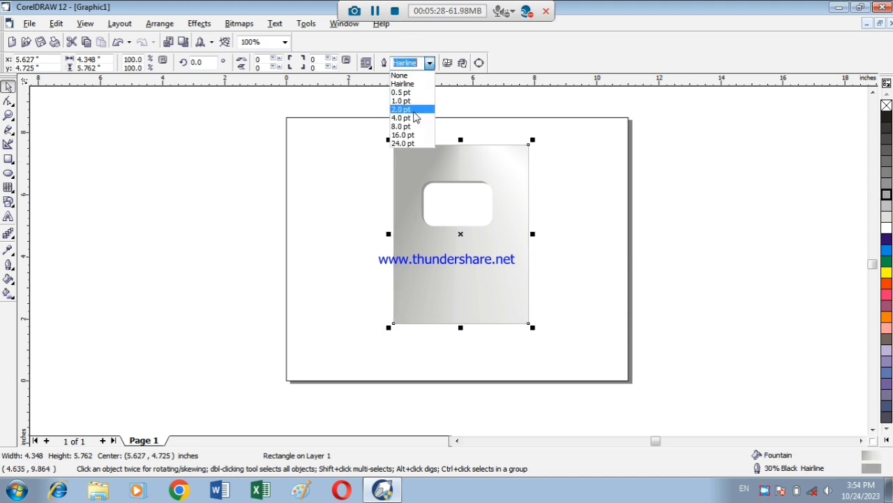
{"action": "left_click", "coordinate": [413, 118]}
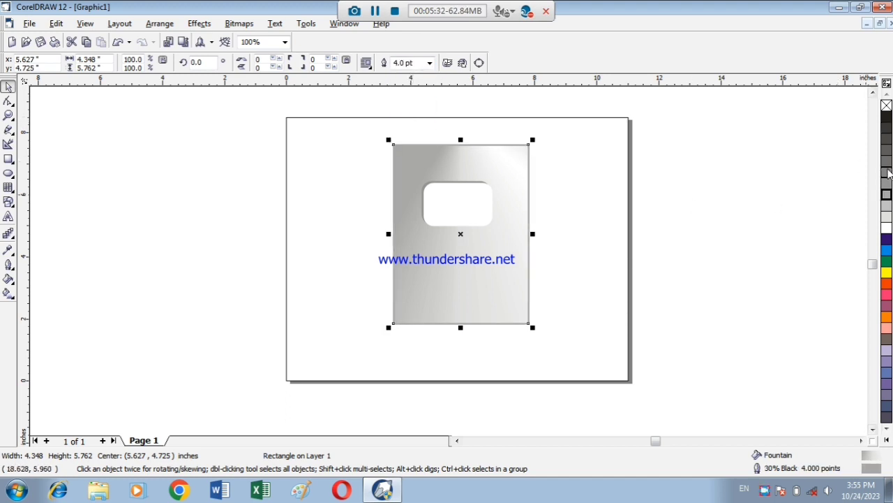
Try several outline colours on the large rectangle, including white and Pastel Blue, settle on 10% black and deselect it.
{"action": "right_click", "coordinate": [888, 173]}
{"action": "right_click", "coordinate": [887, 228]}
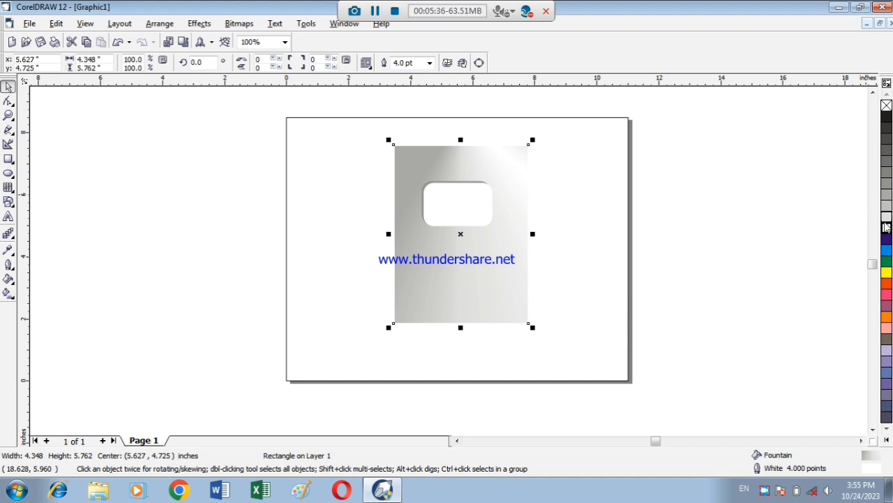
{"action": "right_click", "coordinate": [887, 261]}
{"action": "right_click", "coordinate": [886, 369]}
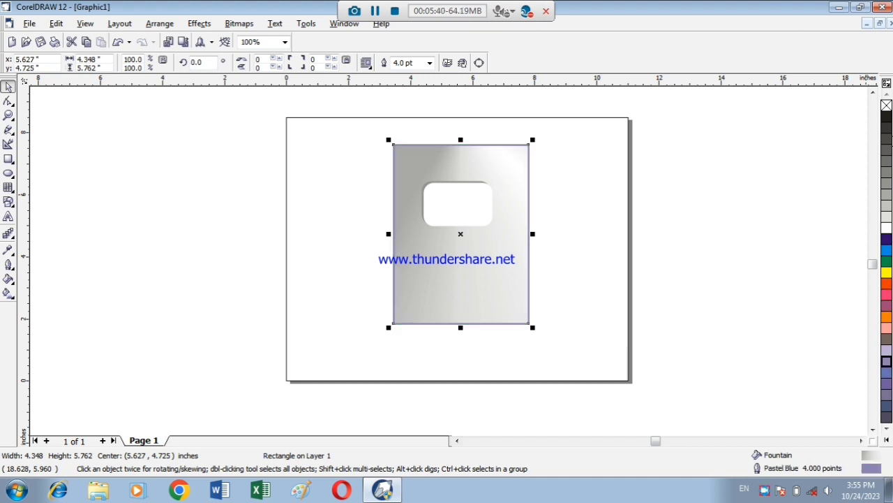
{"action": "right_click", "coordinate": [885, 140]}
{"action": "right_click", "coordinate": [887, 216]}
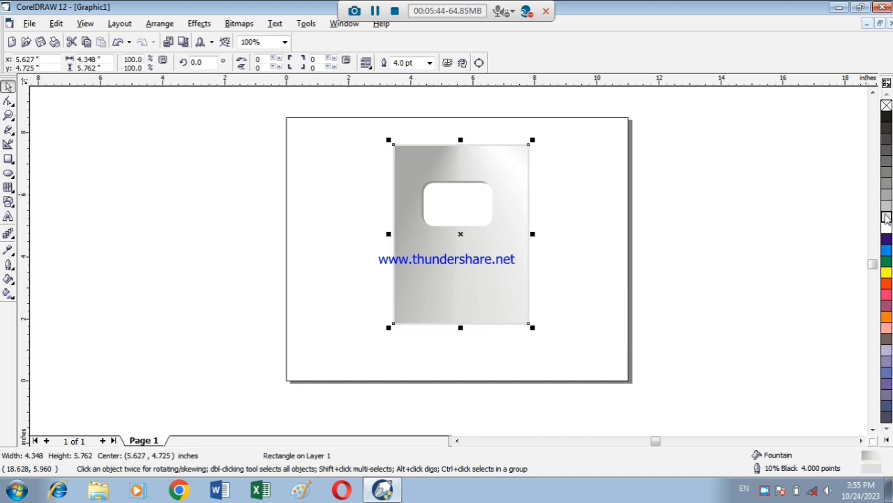
{"action": "left_click", "coordinate": [830, 213]}
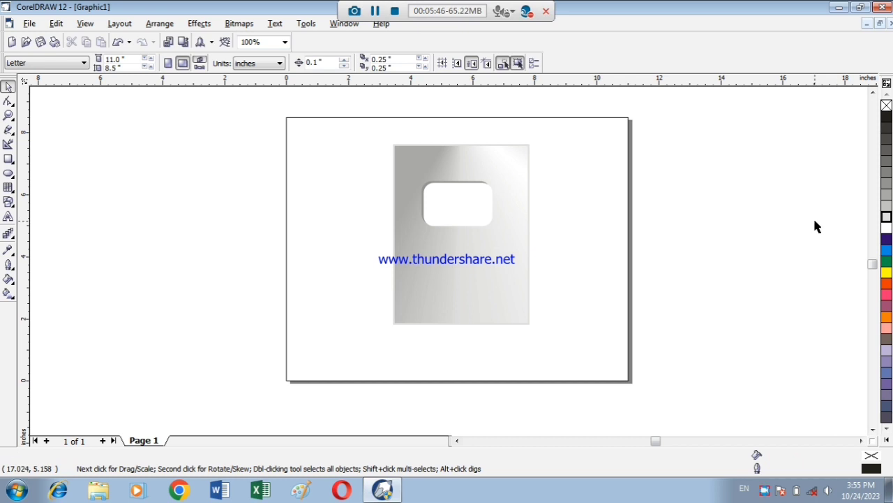
Start a custom linear fountain fill on the white rounded rectangle with a light grey colour stop at 43%.
{"action": "left_click", "coordinate": [428, 213]}
{"action": "left_click", "coordinate": [476, 208], "text": "alt"}
{"action": "left_click", "coordinate": [476, 208]}
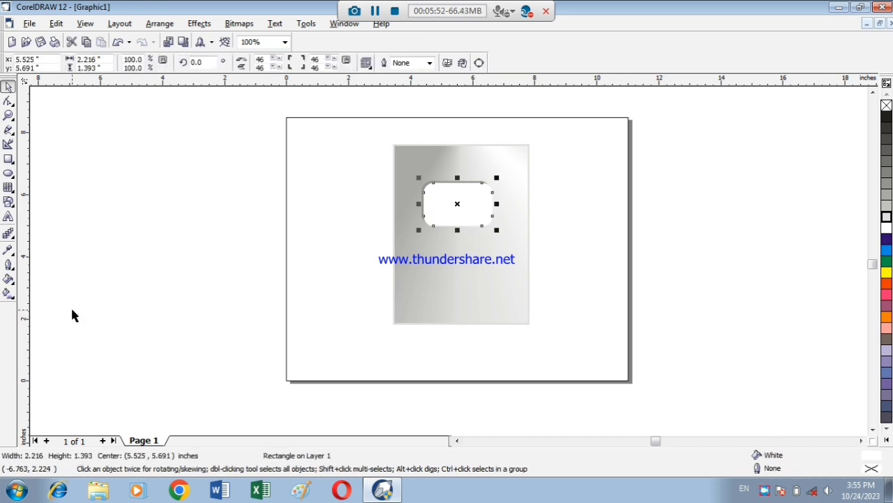
{"action": "left_click", "coordinate": [8, 279]}
{"action": "left_click", "coordinate": [46, 287]}
{"action": "left_click", "coordinate": [390, 231]}
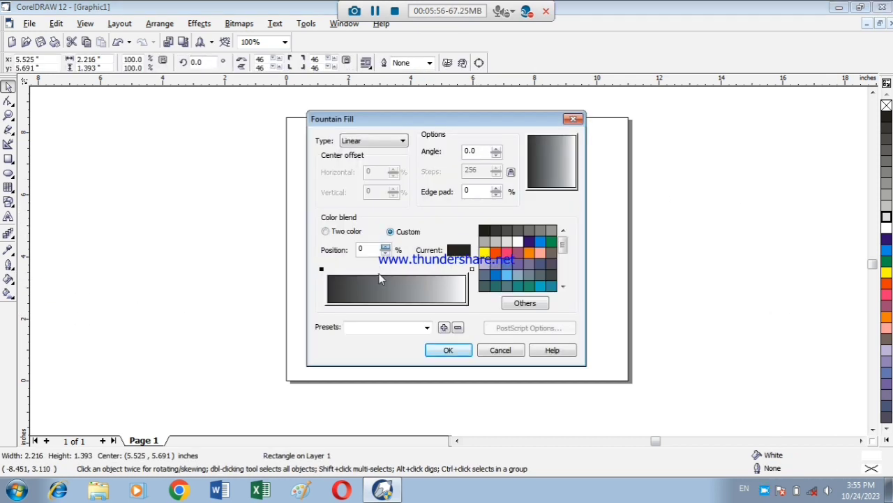
{"action": "double_click", "coordinate": [378, 269]}
{"action": "left_click", "coordinate": [507, 241]}
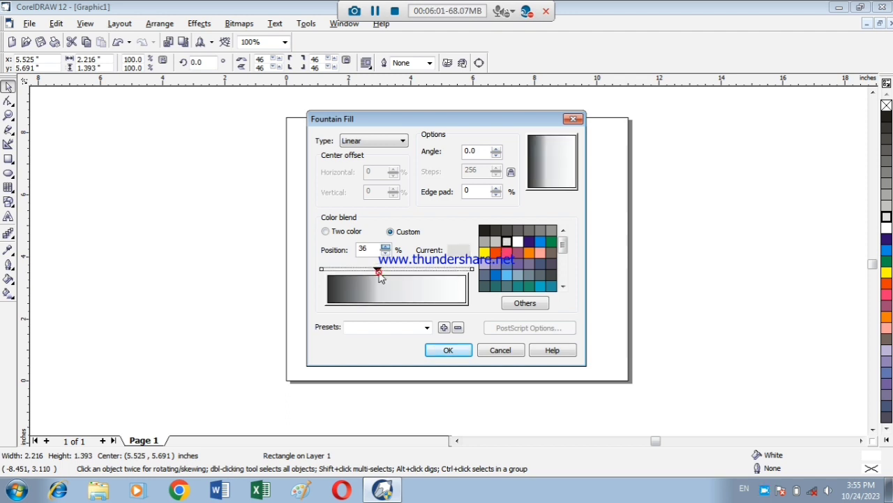
{"action": "left_click_drag", "start_coordinate": [381, 271], "coordinate": [388, 271]}
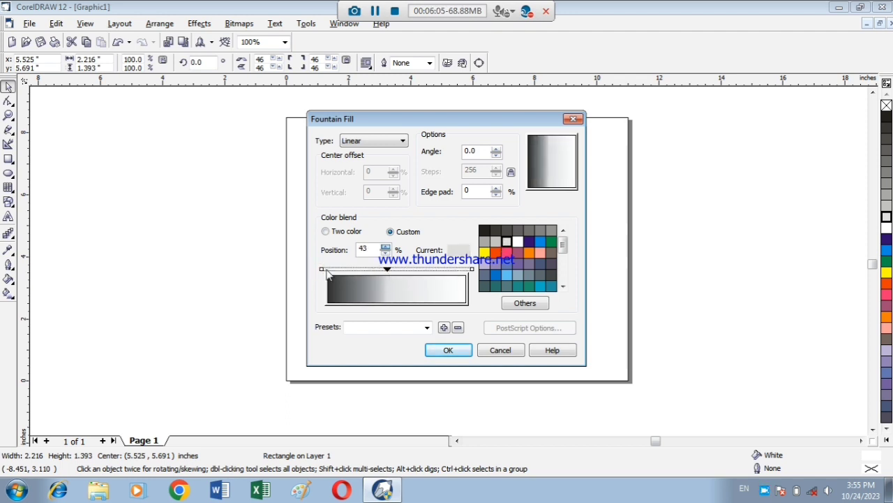
Set the fountain fill's starting colour to medium grey, apply it to the rounded rectangle and deselect it.
{"action": "left_click", "coordinate": [322, 270]}
{"action": "left_click", "coordinate": [553, 231]}
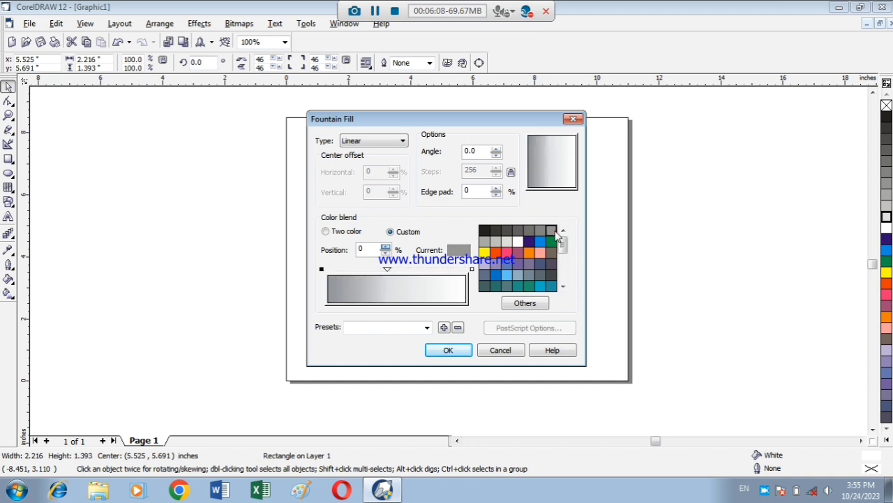
{"action": "left_click", "coordinate": [452, 351]}
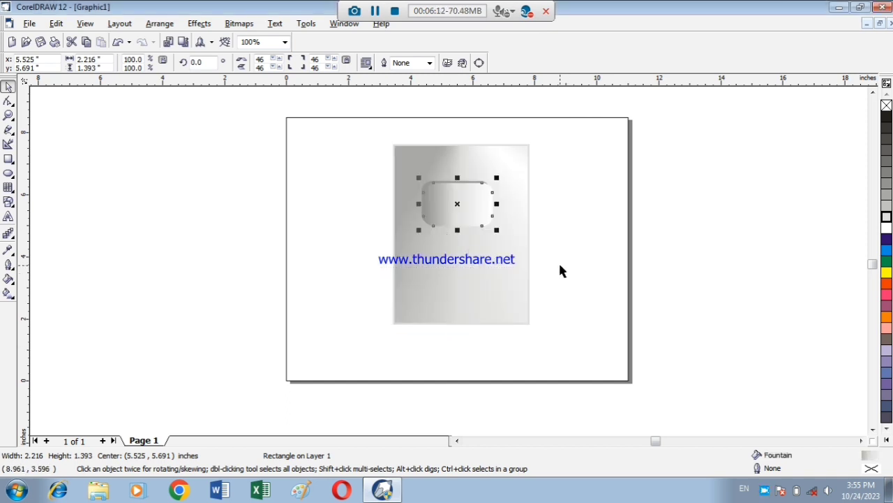
{"action": "left_click", "coordinate": [633, 275]}
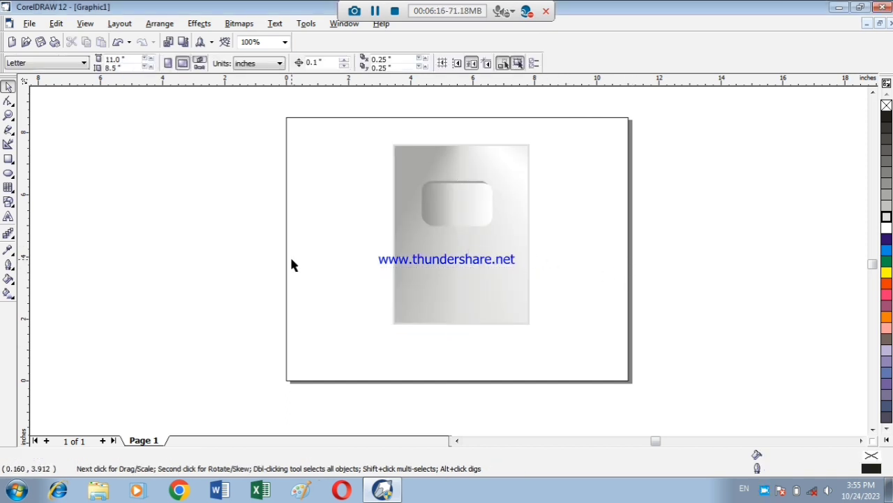
Draw a closed triangle about 1.86 by 1.84 inches with the Pen tool beside the page, and move it onto the page's left edge.
{"action": "left_click", "coordinate": [9, 130]}
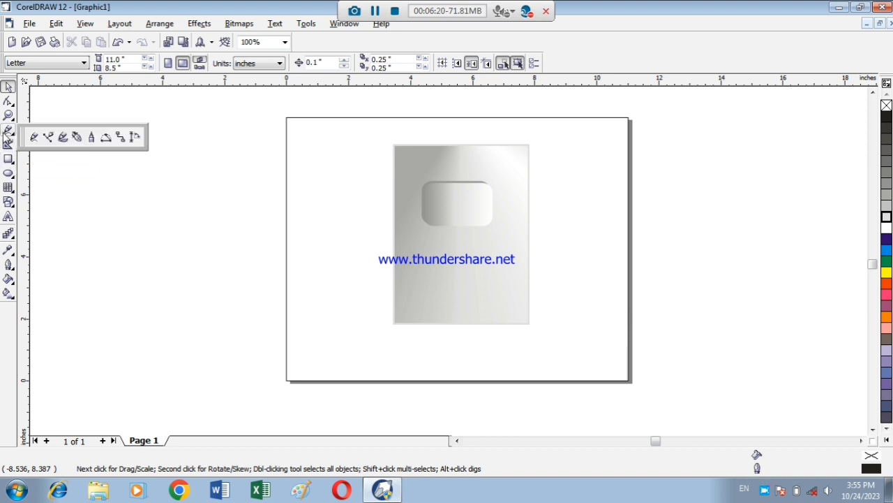
{"action": "left_click", "coordinate": [89, 137]}
{"action": "left_click", "coordinate": [149, 148]}
{"action": "left_click", "coordinate": [170, 192]}
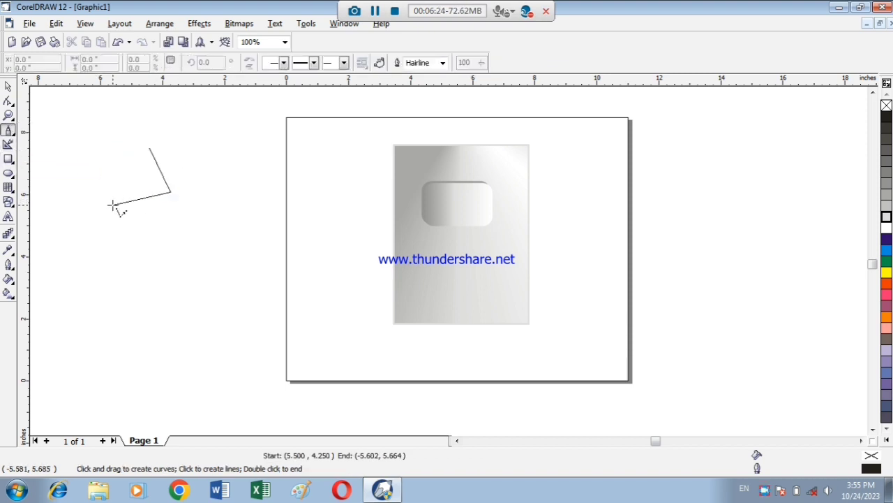
{"action": "left_click", "coordinate": [113, 204]}
{"action": "left_click", "coordinate": [149, 148]}
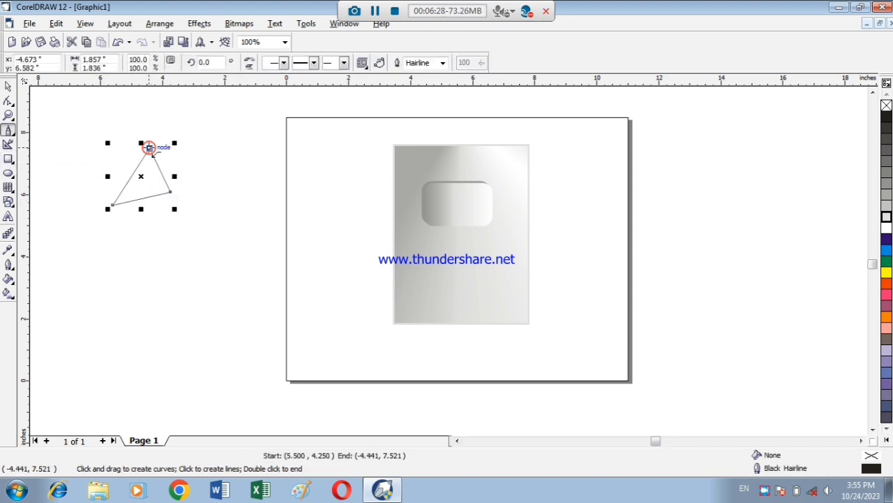
{"action": "left_click", "coordinate": [8, 87]}
{"action": "left_click_drag", "start_coordinate": [141, 153], "coordinate": [301, 235]}
{"action": "scroll", "coordinate": [304, 250], "scroll_direction": "up", "scroll_amount": 2}
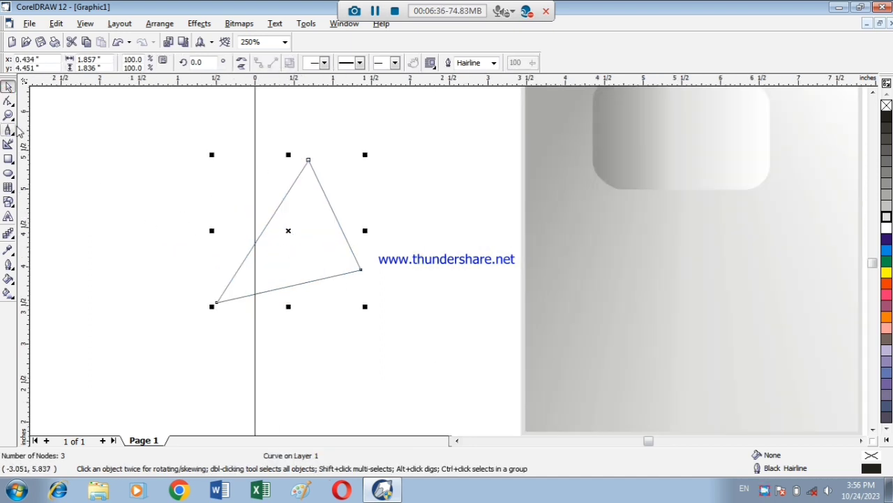
Reshape the triangle by moving its three nodes into a right-pointing play symbol about 1.42 by 1.40 inches.
{"action": "left_click", "coordinate": [9, 101]}
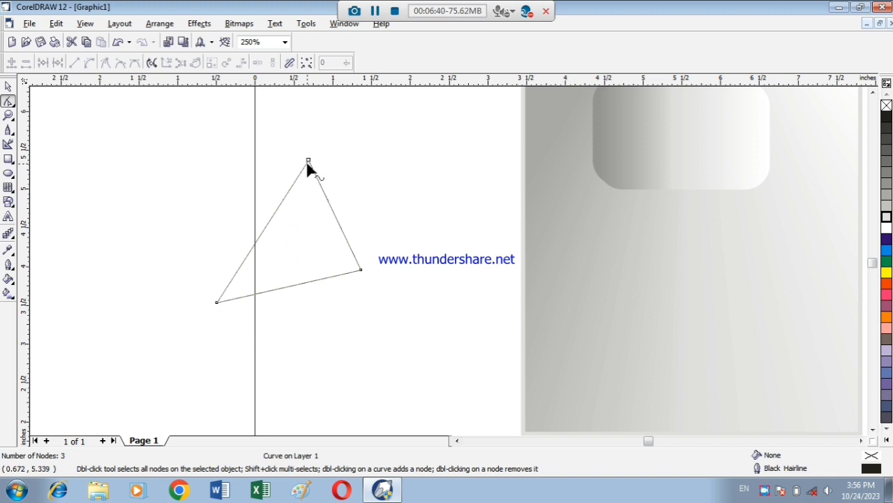
{"action": "left_click_drag", "start_coordinate": [308, 162], "coordinate": [251, 189]}
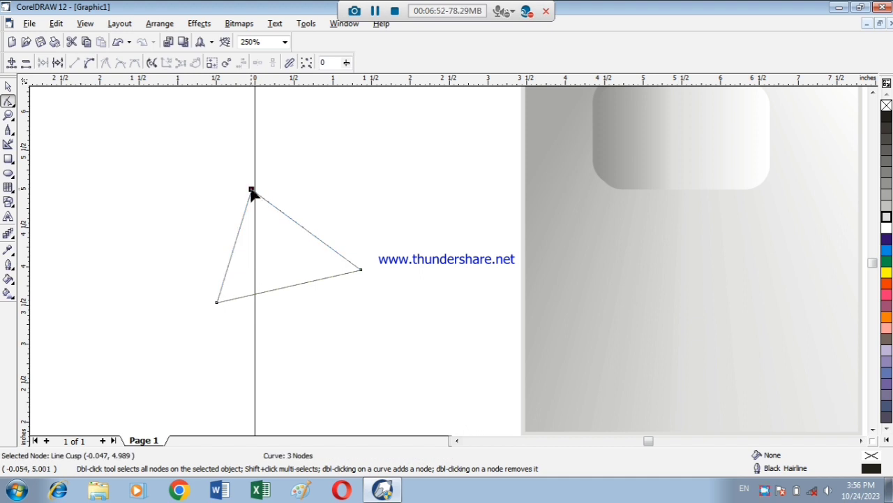
{"action": "key", "text": "ctrl+z"}
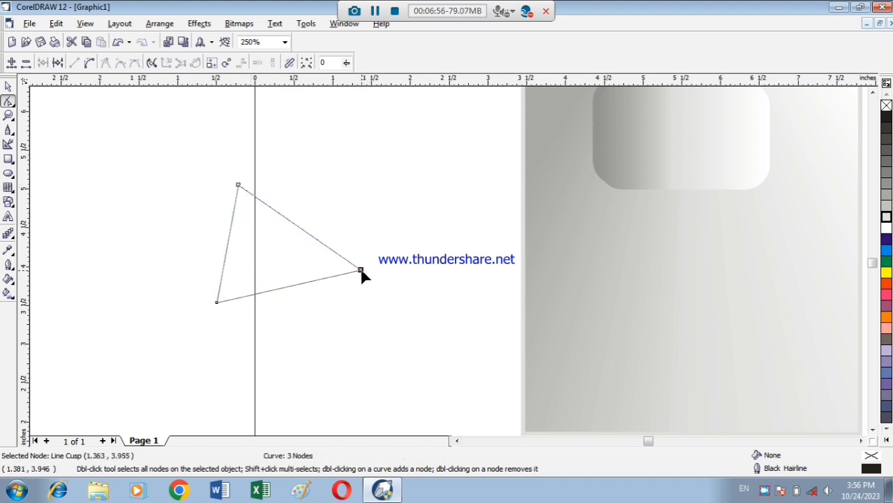
{"action": "left_click_drag", "start_coordinate": [358, 268], "coordinate": [334, 259]}
{"action": "left_click", "coordinate": [8, 86]}
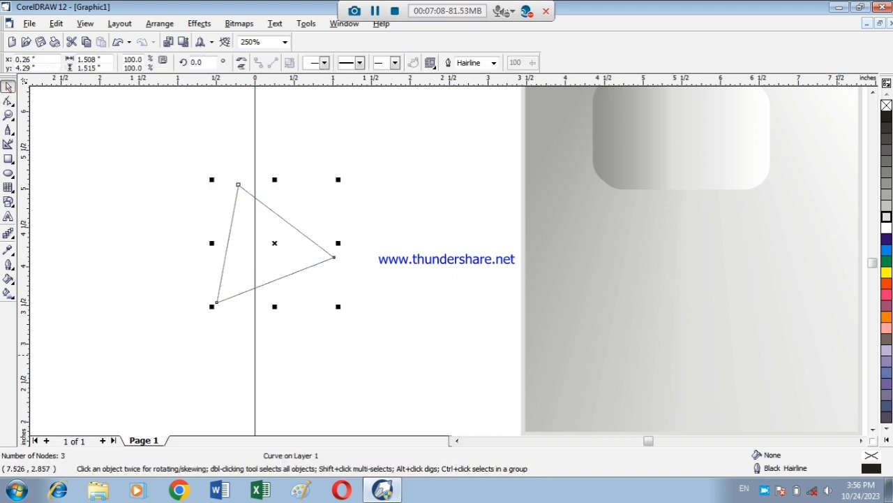
{"action": "left_click", "coordinate": [8, 101]}
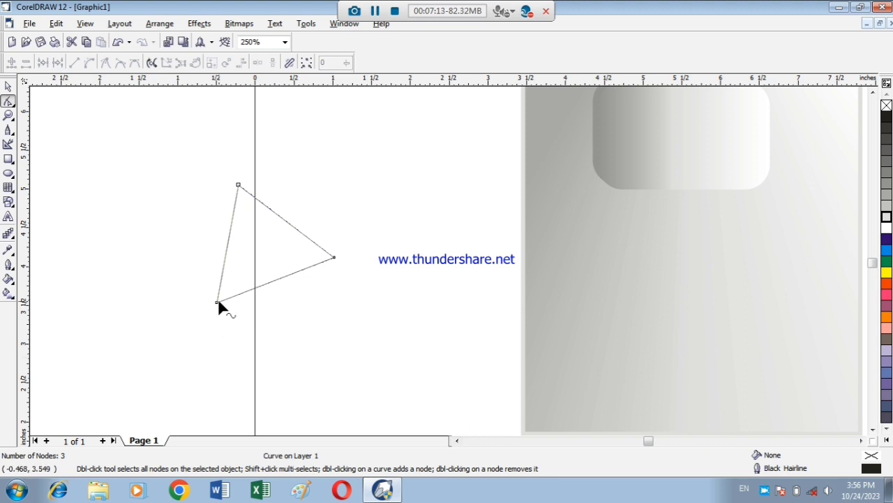
{"action": "left_click_drag", "start_coordinate": [218, 303], "coordinate": [223, 293]}
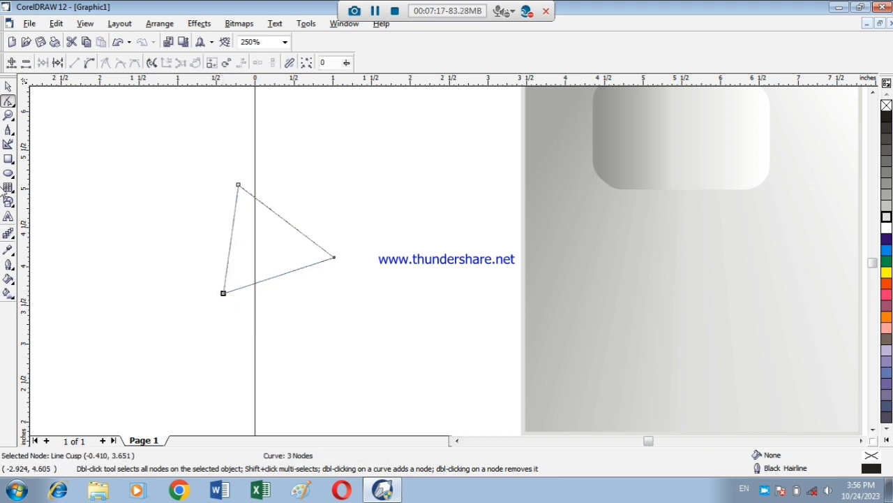
{"action": "left_click", "coordinate": [8, 86]}
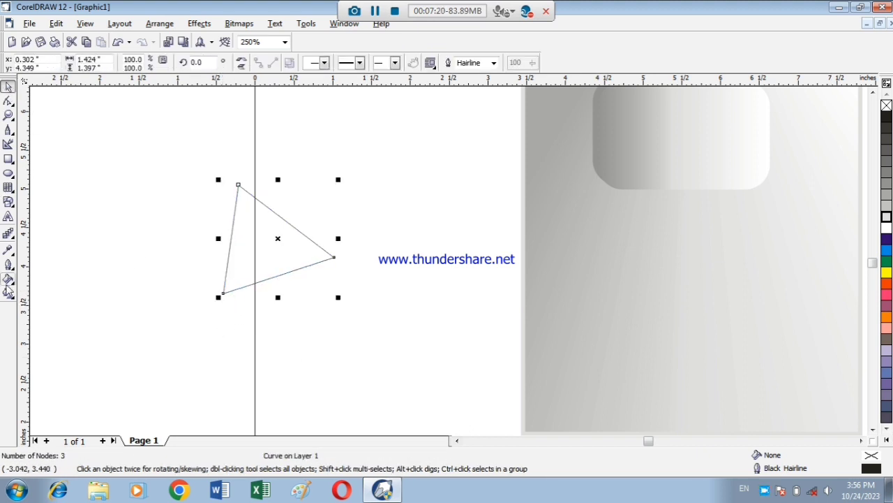
Start a custom linear fountain fill on the triangle with a medium grey starting colour and a light grey stop at 16%.
{"action": "left_click", "coordinate": [8, 280]}
{"action": "left_click", "coordinate": [40, 285]}
{"action": "double_click", "coordinate": [349, 269]}
{"action": "left_click", "coordinate": [495, 241]}
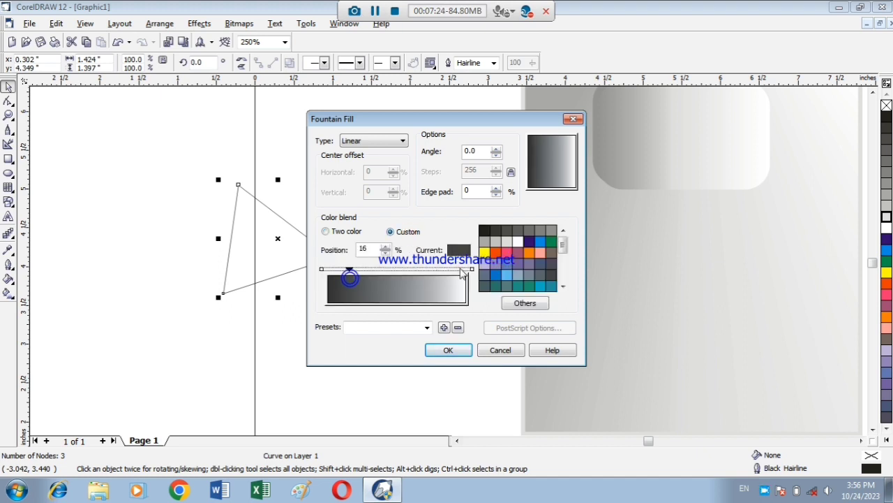
{"action": "left_click", "coordinate": [319, 269]}
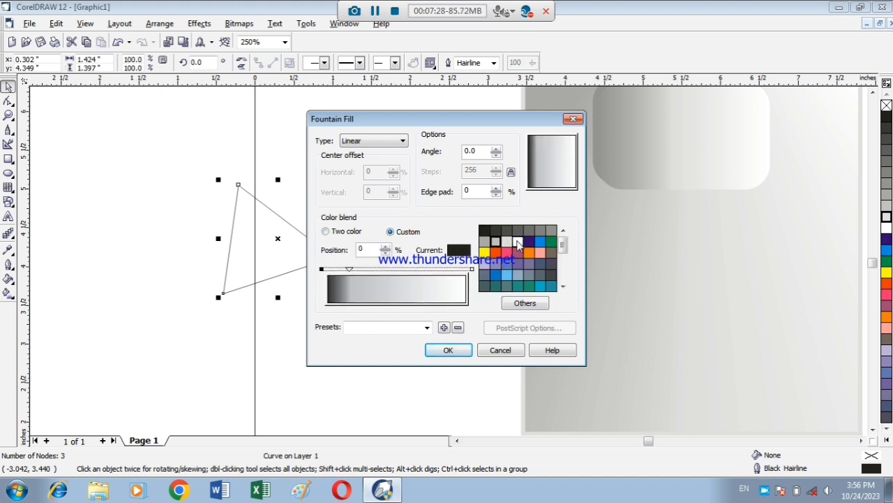
{"action": "left_click", "coordinate": [552, 230]}
Add a white stop at 45% and a light grey stop at 84%, angle the blend diagonally and apply the fill to the triangle.
{"action": "double_click", "coordinate": [390, 269]}
{"action": "left_click", "coordinate": [528, 242]}
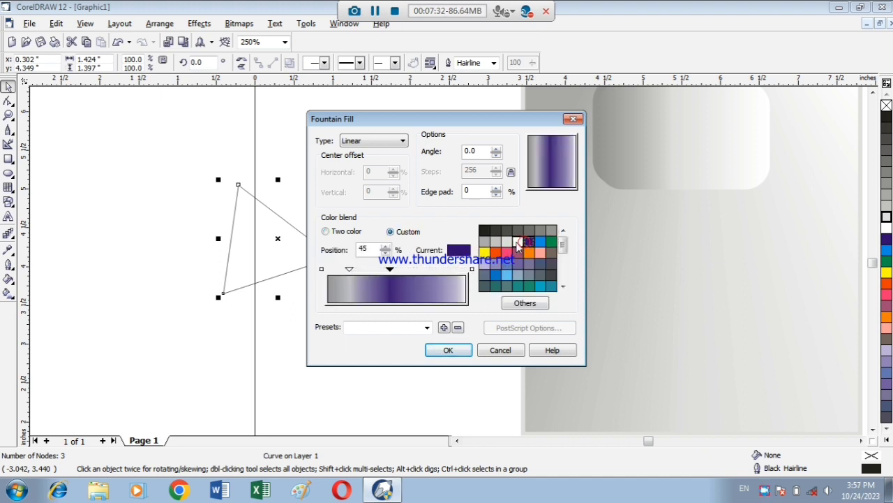
{"action": "left_click", "coordinate": [518, 242]}
{"action": "double_click", "coordinate": [423, 268]}
{"action": "left_click", "coordinate": [496, 242]}
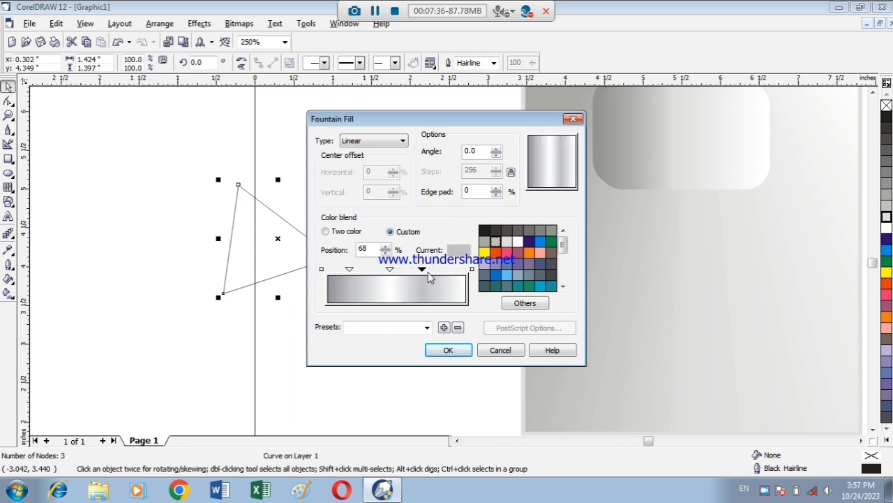
{"action": "left_click_drag", "start_coordinate": [423, 270], "coordinate": [444, 269]}
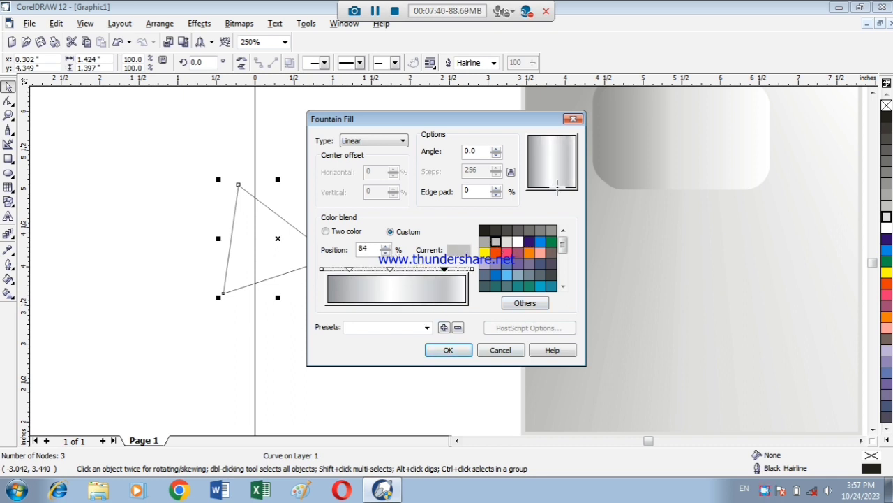
{"action": "left_click_drag", "start_coordinate": [557, 179], "coordinate": [570, 176]}
{"action": "left_click", "coordinate": [441, 349]}
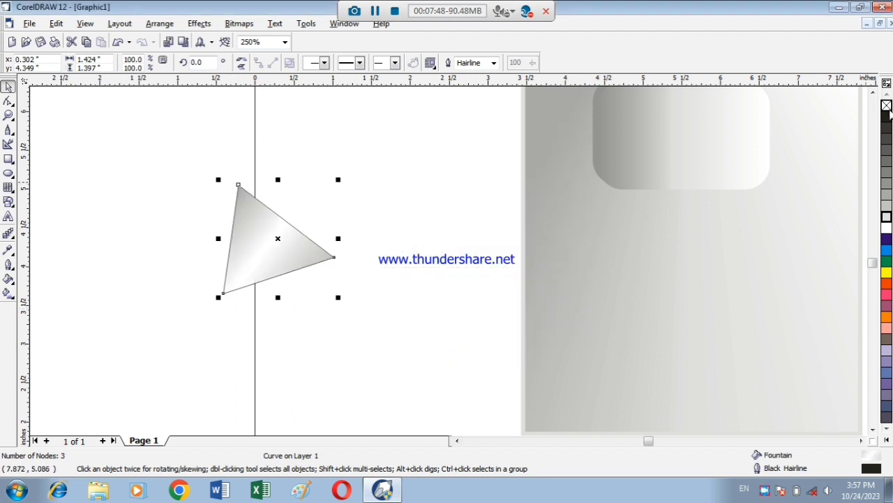
Remove the triangle's outline and move it onto the rounded rectangle.
{"action": "right_click", "coordinate": [886, 105]}
{"action": "scroll", "coordinate": [802, 205], "scroll_direction": "down", "scroll_amount": 1}
{"action": "left_click_drag", "start_coordinate": [423, 240], "coordinate": [765, 159]}
Rotate the triangle about 6 degrees, shrink it to about 0.63 by 0.65 inches and place it near the middle of the rounded rectangle.
{"action": "left_click", "coordinate": [730, 148]}
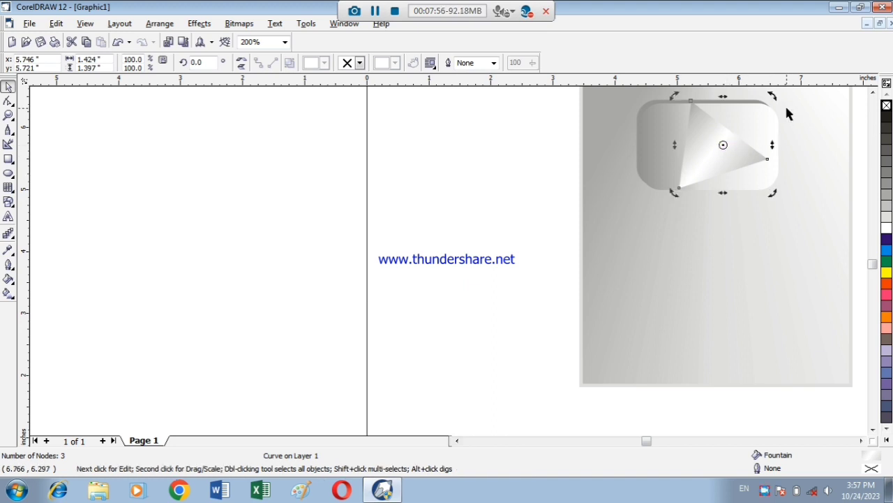
{"action": "left_click_drag", "start_coordinate": [770, 189], "coordinate": [712, 148]}
{"action": "left_click", "coordinate": [700, 149]}
{"action": "scroll", "coordinate": [782, 84], "scroll_direction": "up", "scroll_amount": 2}
{"action": "left_click_drag", "start_coordinate": [669, 174], "coordinate": [657, 170]}
{"action": "left_click", "coordinate": [604, 200]}
{"action": "left_click", "coordinate": [455, 235]}
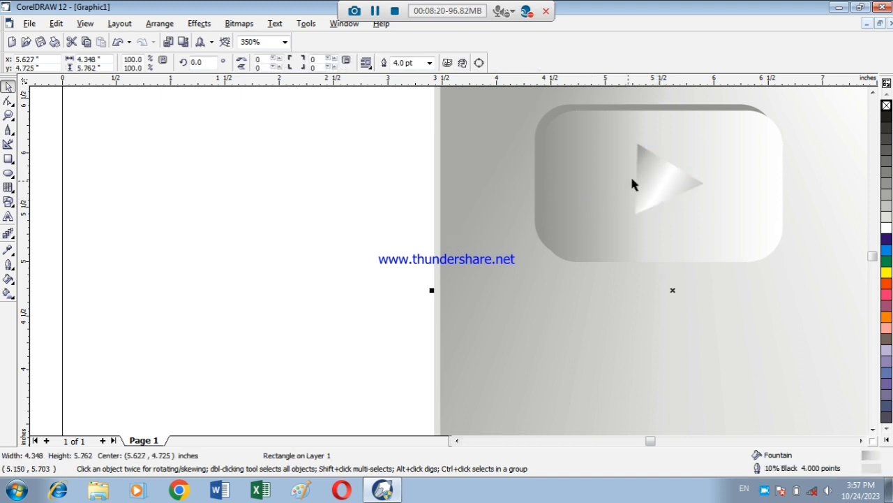
Move the small triangle slightly down and right within the rounded rectangle and deselect it.
{"action": "left_click", "coordinate": [653, 176]}
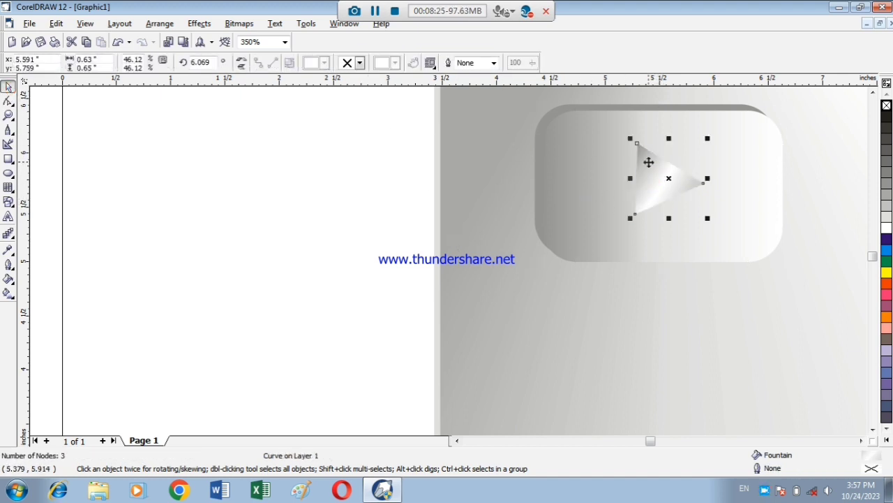
{"action": "mouse_move", "coordinate": [648, 162]}
{"action": "left_mouse_down"}
{"action": "mouse_move", "coordinate": [659, 180]}
{"action": "mouse_move", "coordinate": [652, 170]}
{"action": "left_mouse_up"}
{"action": "scroll", "coordinate": [768, 296], "scroll_direction": "down", "scroll_amount": 2}
{"action": "left_click", "coordinate": [484, 310]}
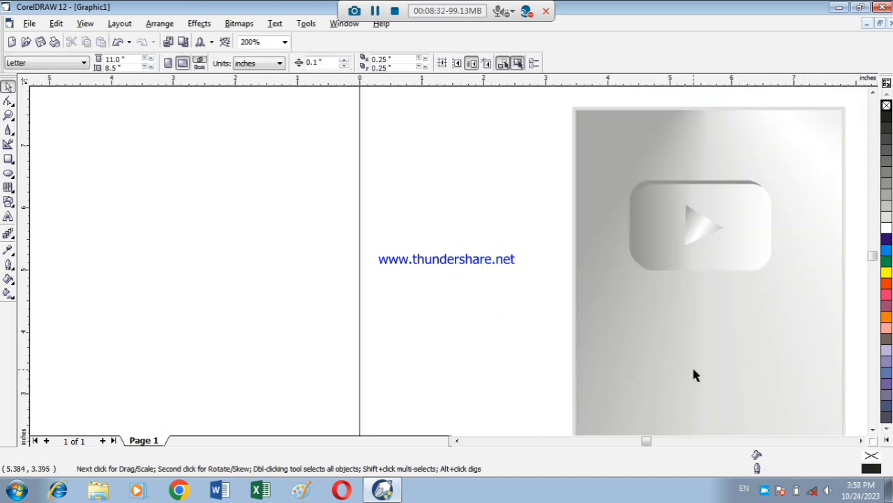
Examine the overall look of the grey plaque with its rounded rectangle and triangle from different distances.
{"action": "scroll", "coordinate": [862, 441], "scroll_direction": "right", "scroll_amount": 3}
{"action": "scroll", "coordinate": [806, 443], "scroll_direction": "down", "scroll_amount": 1}
{"action": "left_click", "coordinate": [872, 428]}
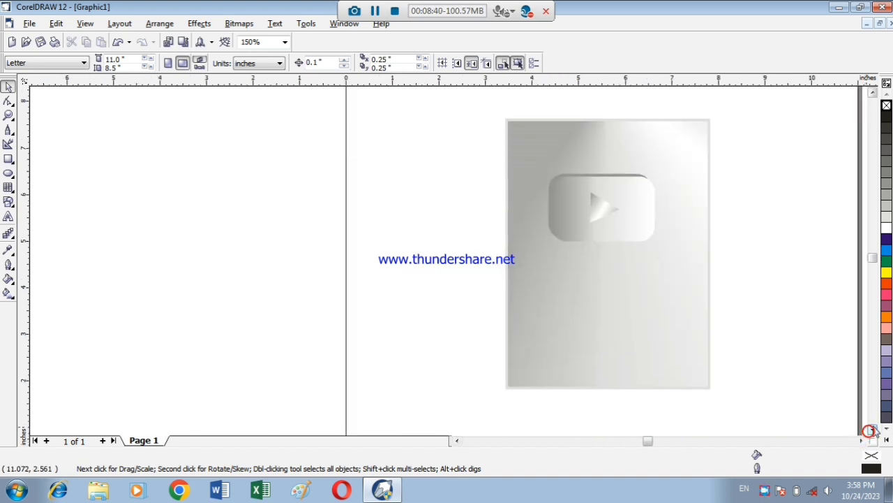
{"action": "left_click", "coordinate": [873, 429]}
{"action": "scroll", "coordinate": [850, 383], "scroll_direction": "down", "scroll_amount": 2}
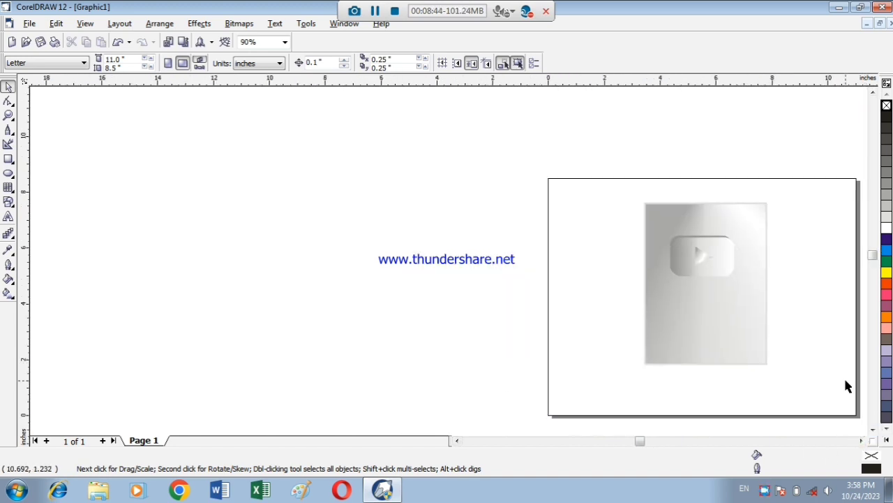
{"action": "scroll", "coordinate": [871, 318], "scroll_direction": "up", "scroll_amount": 2}
{"action": "scroll", "coordinate": [759, 272], "scroll_direction": "down", "scroll_amount": 2}
{"action": "scroll", "coordinate": [738, 277], "scroll_direction": "down", "scroll_amount": 5}
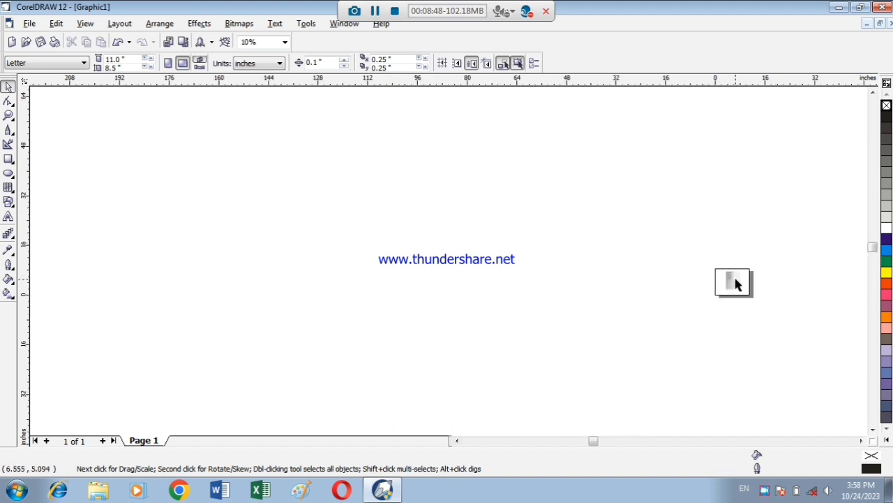
{"action": "left_click", "coordinate": [563, 280]}
{"action": "scroll", "coordinate": [451, 287], "scroll_direction": "up", "scroll_amount": 3}
{"action": "scroll", "coordinate": [429, 345], "scroll_direction": "up", "scroll_amount": 4}
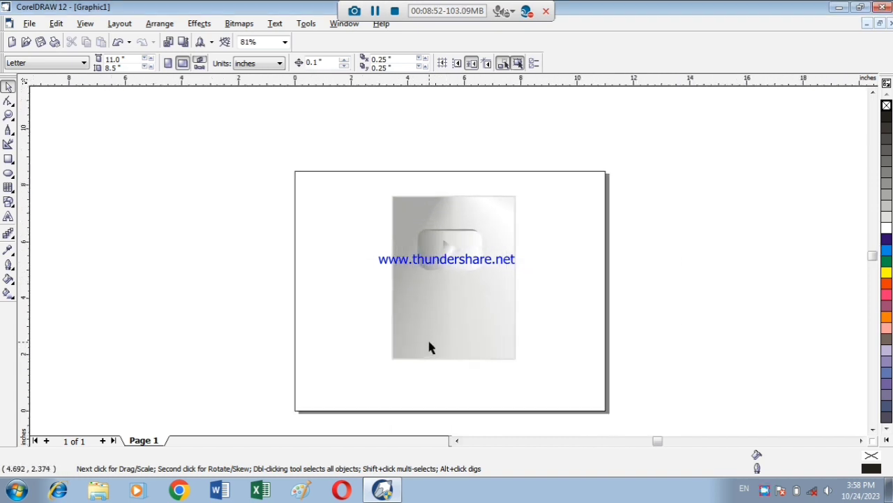
{"action": "scroll", "coordinate": [542, 344], "scroll_direction": "down", "scroll_amount": 2}
{"action": "scroll", "coordinate": [462, 423], "scroll_direction": "up", "scroll_amount": 1}
{"action": "scroll", "coordinate": [468, 359], "scroll_direction": "down", "scroll_amount": 1}
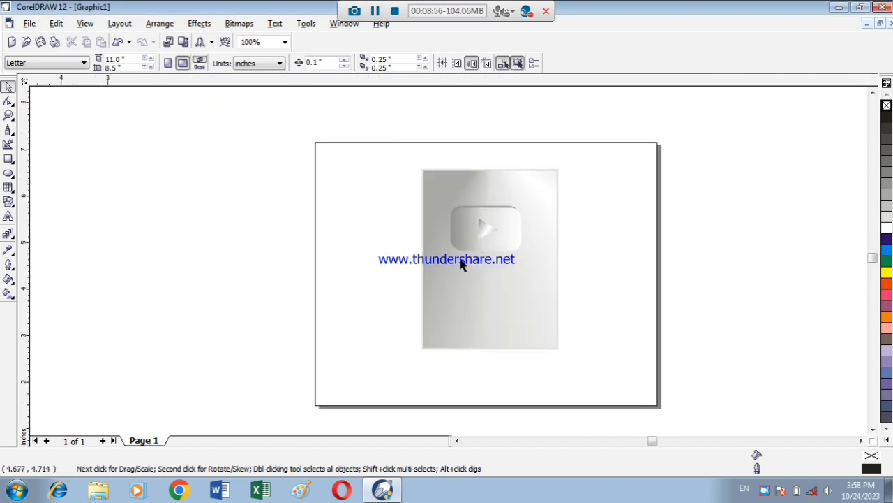
{"action": "scroll", "coordinate": [472, 295], "scroll_direction": "up", "scroll_amount": 1}
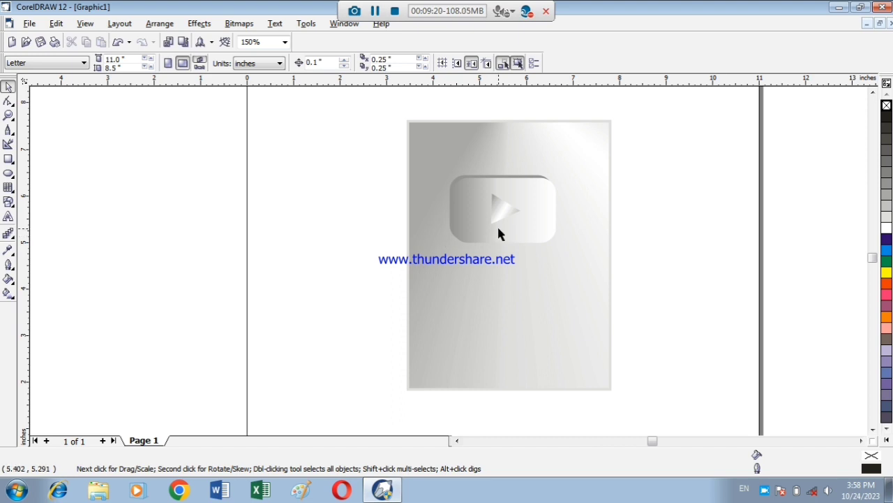
Move the fountain-filled rounded rectangle slightly down, centring it at about 5.525, 5.606 inches.
{"action": "left_click", "coordinate": [474, 221]}
{"action": "mouse_move", "coordinate": [474, 220]}
{"action": "left_mouse_down"}
{"action": "mouse_move", "coordinate": [523, 212]}
{"action": "mouse_move", "coordinate": [474, 214]}
{"action": "left_mouse_up"}
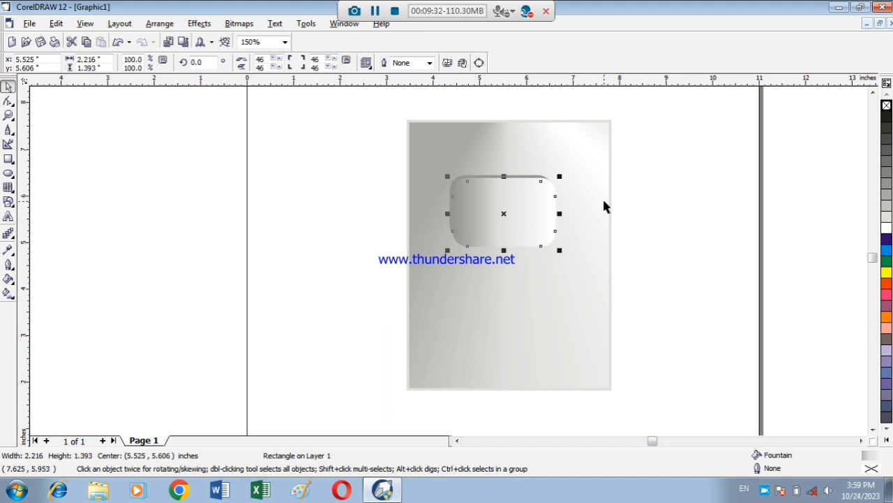
Try filling the upper rounded rectangle with white and moving it right to about 5.625, 5.606 inches.
{"action": "left_click", "coordinate": [886, 228]}
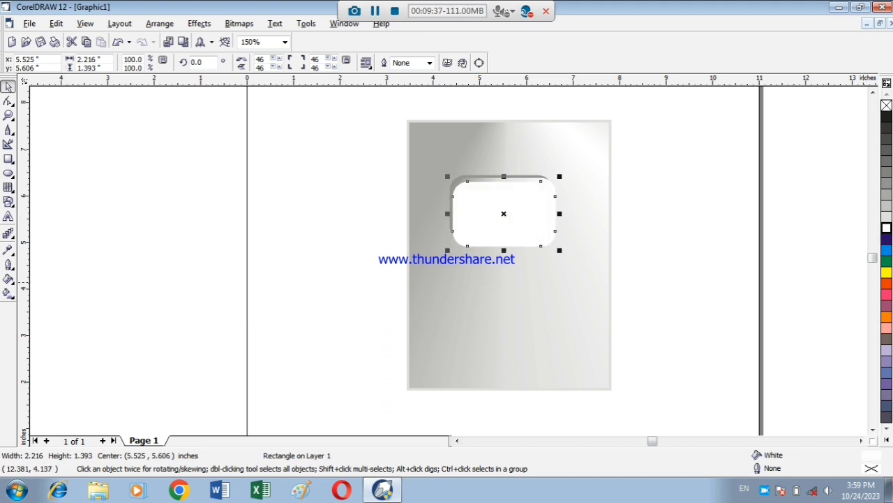
{"action": "key", "text": "Right"}
{"action": "key", "text": "Right"}
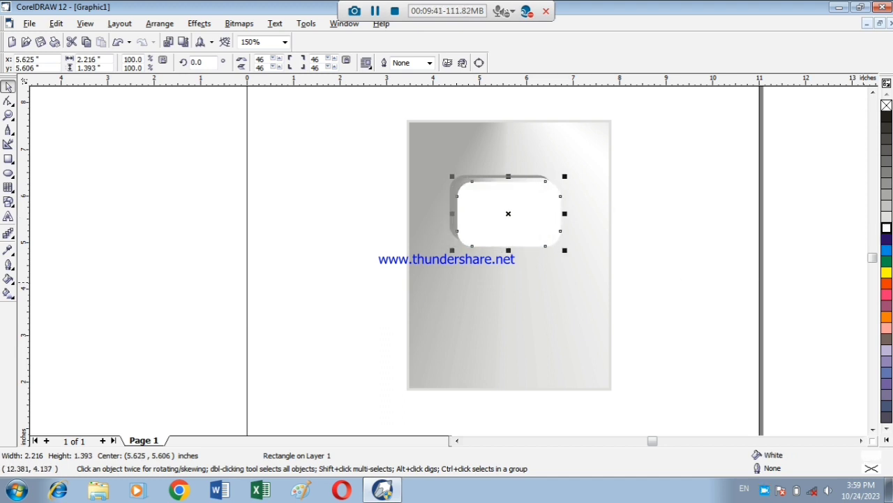
{"action": "key", "text": "ctrl+i"}
{"action": "left_click", "coordinate": [657, 97]}
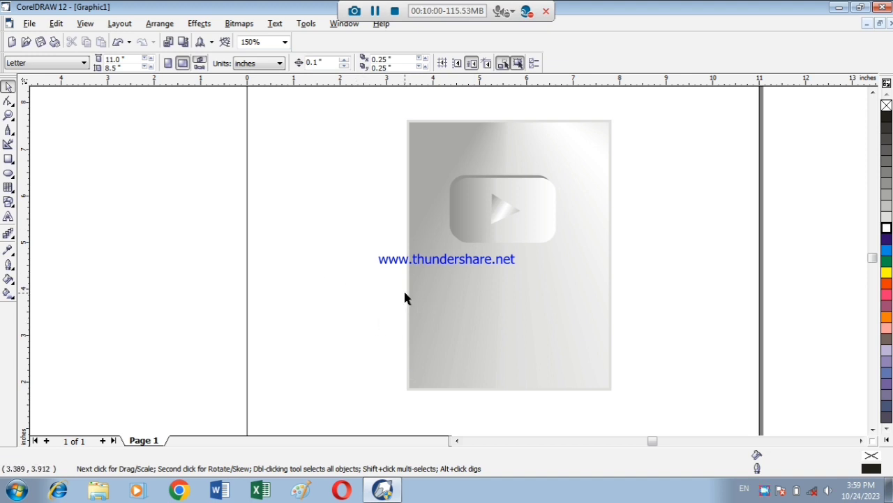
Start an artistic text beside the plaque with "Presented to" as its first line in 24-point Arial.
{"action": "left_click", "coordinate": [9, 217]}
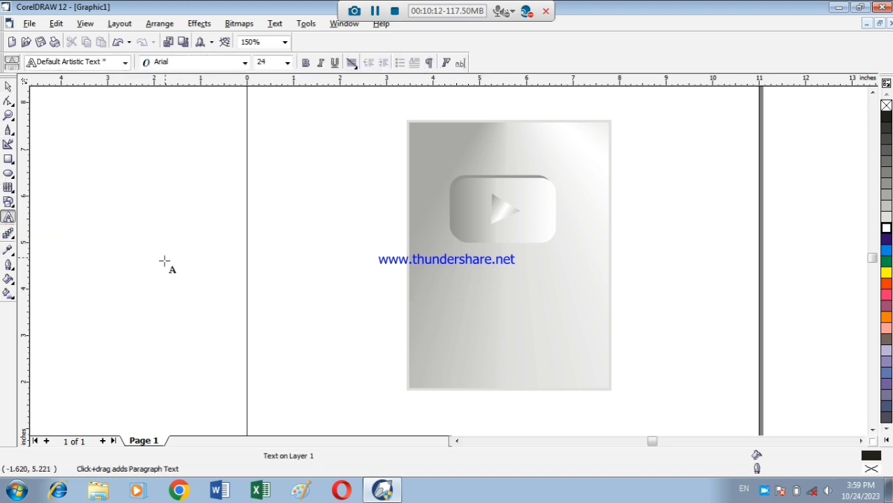
{"action": "left_click", "coordinate": [172, 226]}
{"action": "type", "text": "P"}
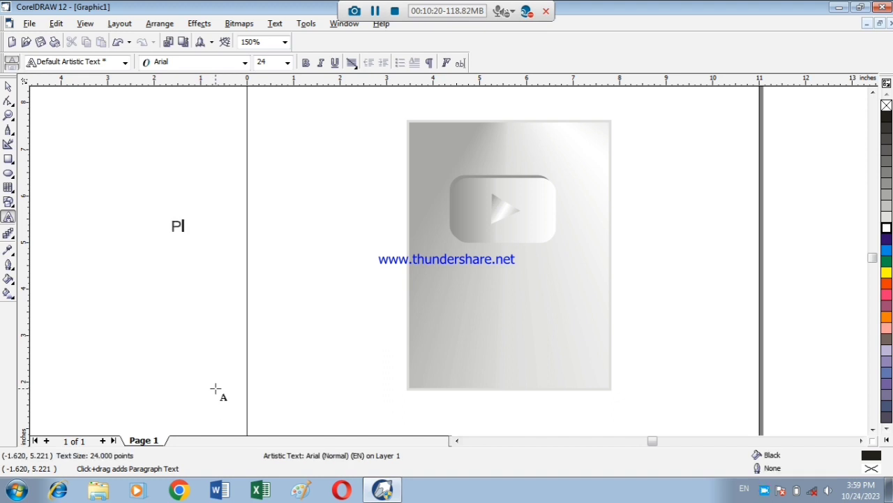
{"action": "type", "text": "resented"}
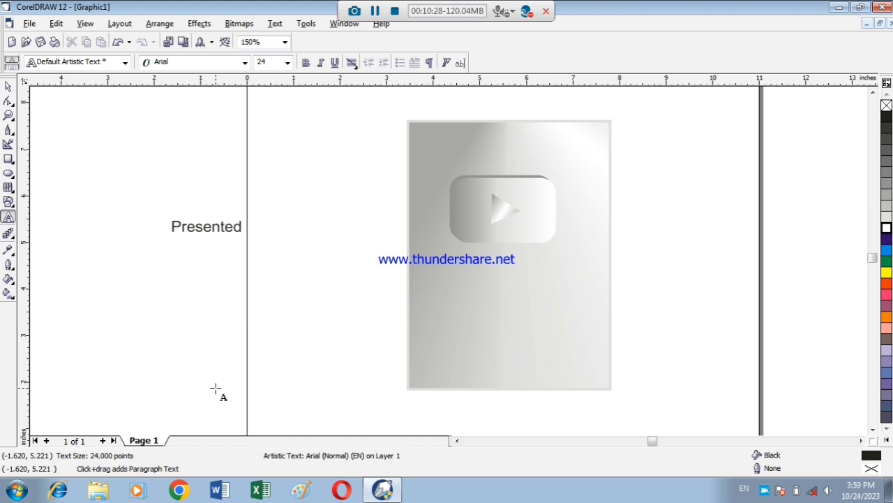
{"action": "type", "text": " to"}
{"action": "key", "text": "Return"}
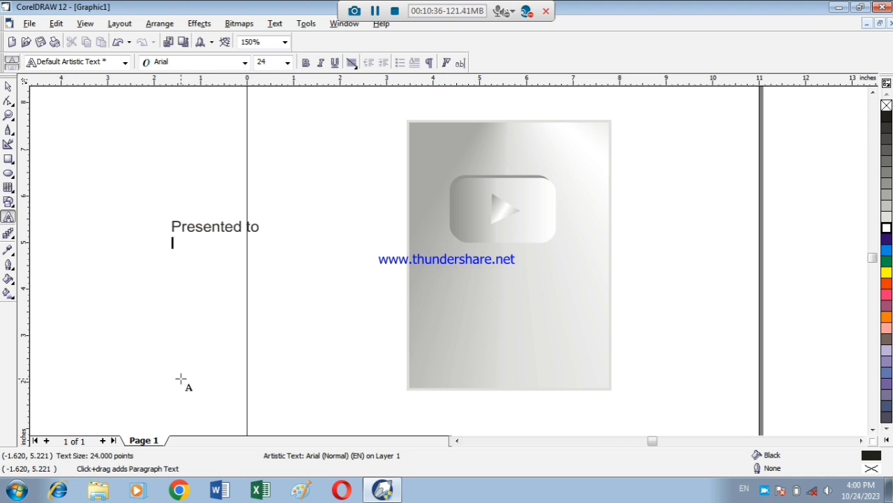
Add "YOUR CHANNEL" in capitals as the second line of the text.
{"action": "type", "text": "you"}
{"action": "key", "text": "BackSpace"}
{"action": "key", "text": "BackSpace"}
{"action": "key", "text": "BackSpace"}
{"action": "type", "text": "YOUR"}
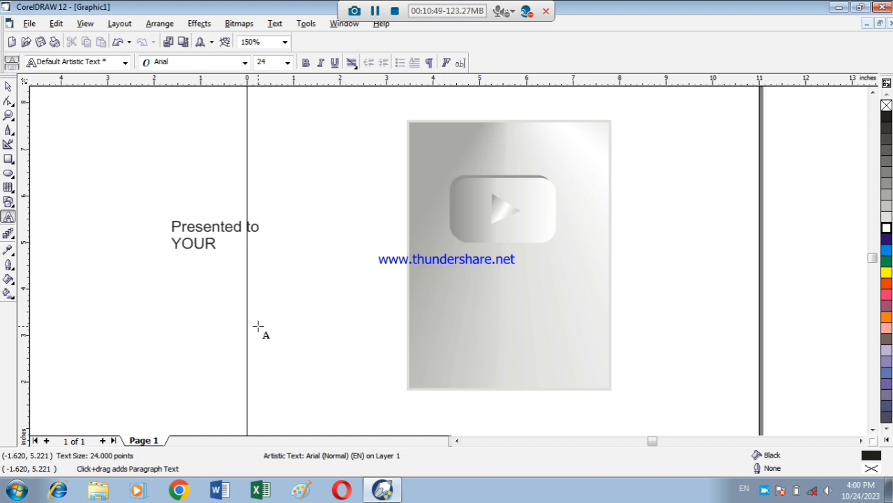
{"action": "type", "text": " CHANNEL "}
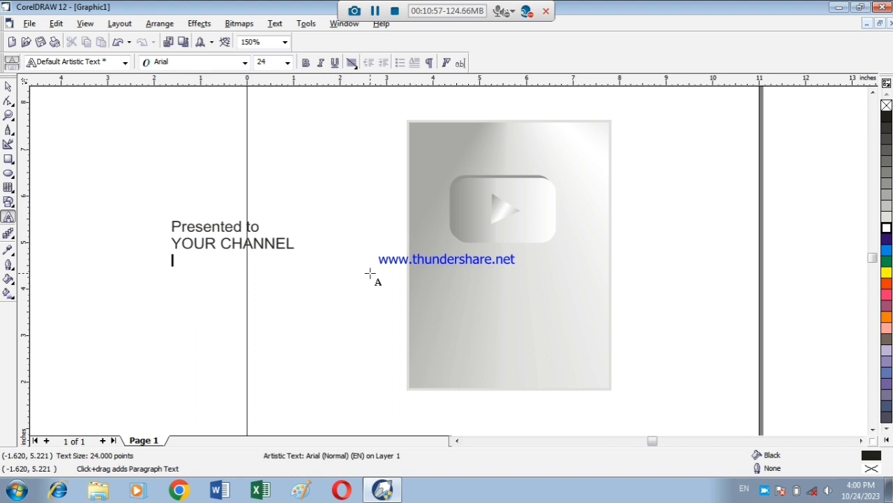
Begin the third line of the text with "For passing 100,".
{"action": "type", "text": "For p"}
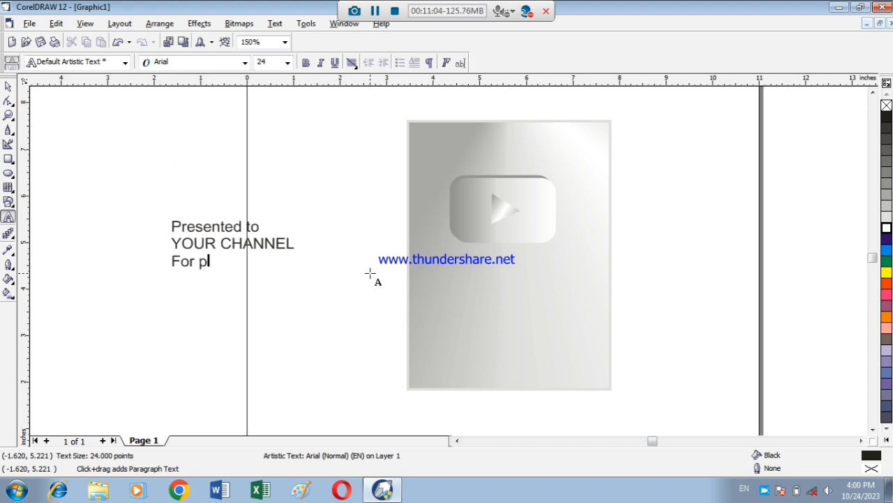
{"action": "type", "text": "ass"}
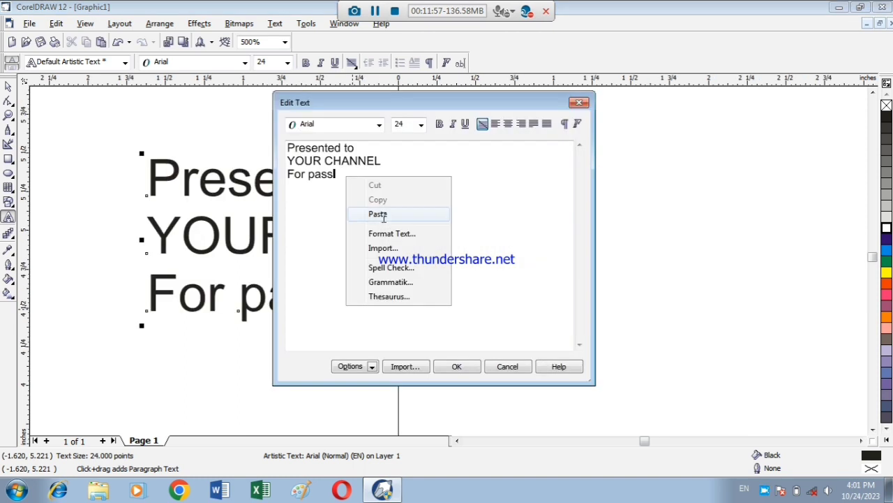
{"action": "key", "text": "Escape"}
{"action": "type", "text": "i"}
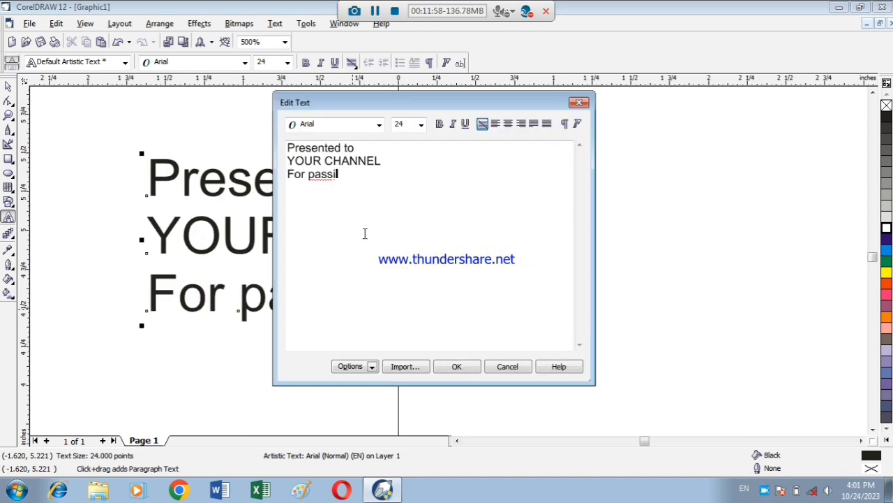
{"action": "type", "text": "ng 100,"}
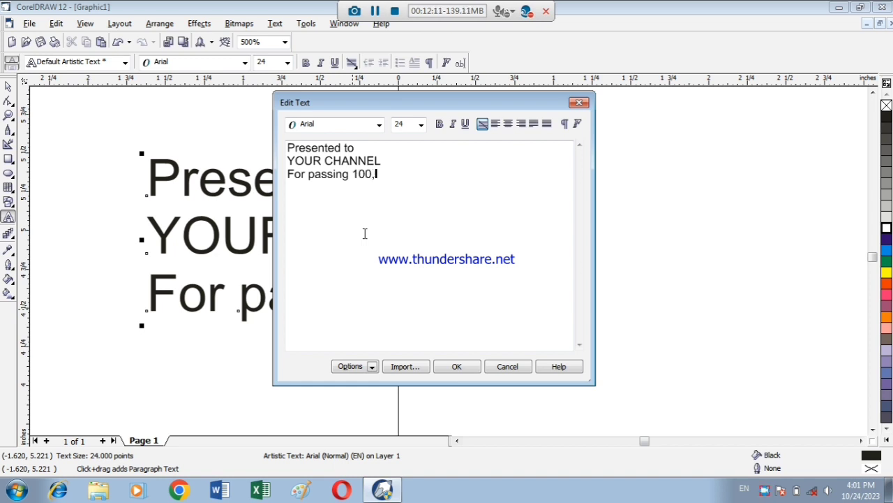
Extend the third line with "000subscr" and delete the stray letters in front of "Presented".
{"action": "type", "text": "000subscribers"}
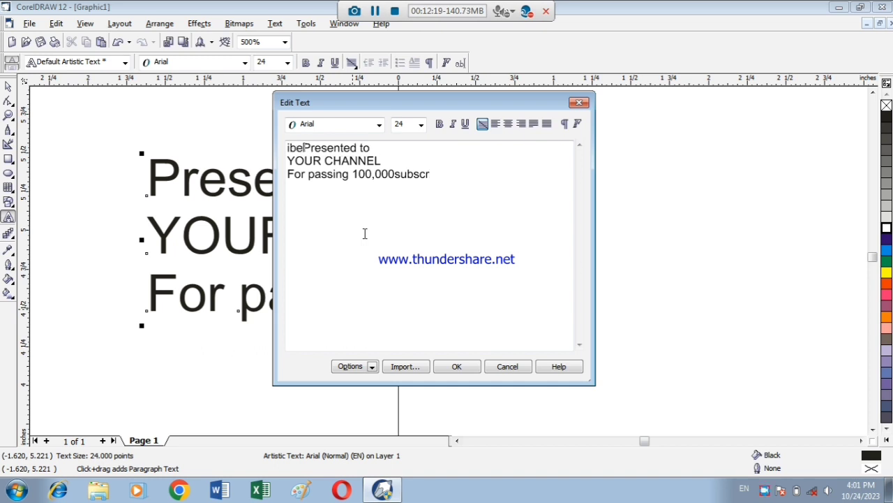
{"action": "key", "text": "BackSpace"}
{"action": "key", "text": "BackSpace"}
{"action": "key", "text": "BackSpace"}
{"action": "key", "text": "BackSpace"}
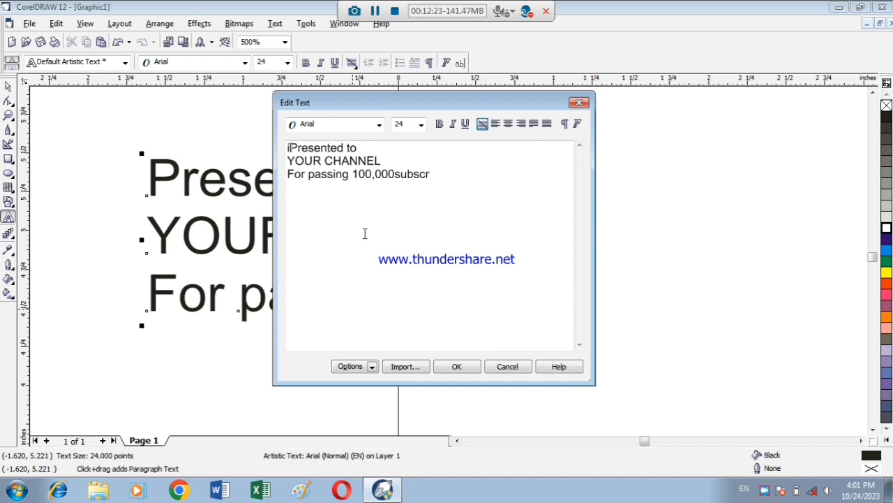
{"action": "key", "text": "BackSpace"}
Complete the third line as "For passing 100,000 subscribers", with a space after the number, and apply the text edit.
{"action": "right_click", "coordinate": [432, 177]}
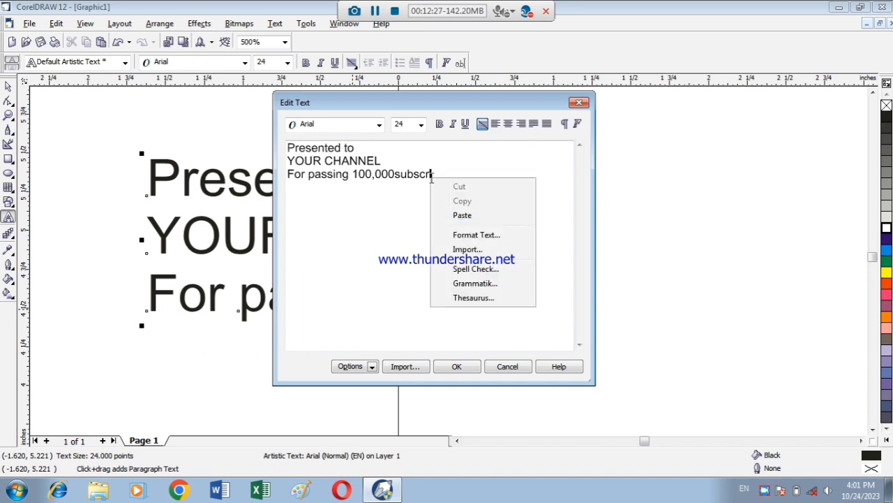
{"action": "left_click", "coordinate": [454, 216]}
{"action": "type", "text": "bers"}
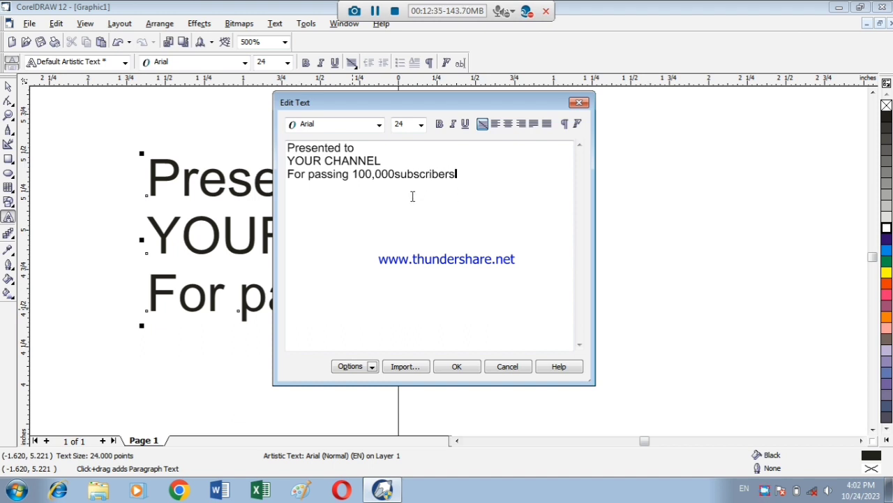
{"action": "left_click", "coordinate": [395, 175]}
{"action": "left_click", "coordinate": [460, 370]}
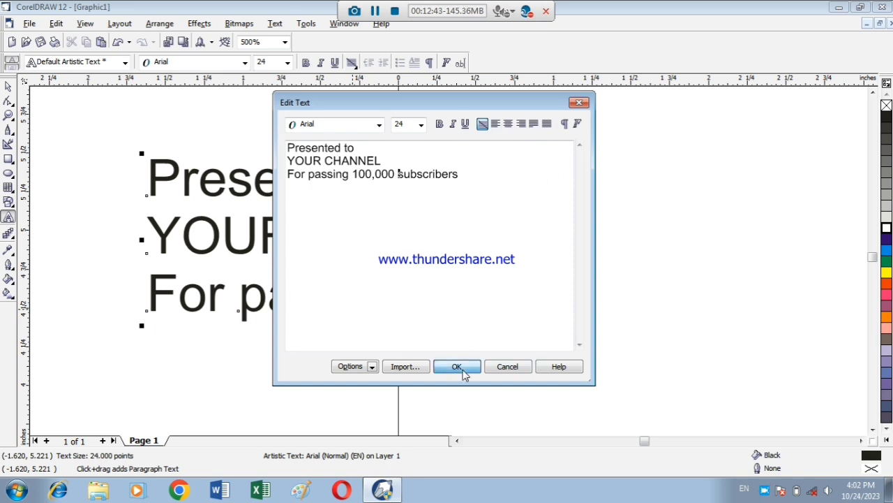
Break the three-line artistic text apart into separate lines.
{"action": "scroll", "coordinate": [628, 349], "scroll_direction": "down", "scroll_amount": 5}
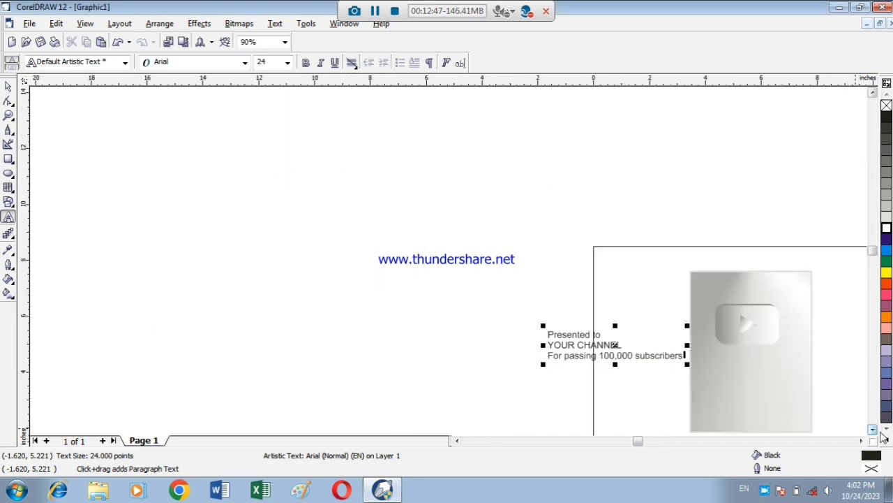
{"action": "left_click", "coordinate": [861, 440]}
{"action": "scroll", "coordinate": [774, 432], "scroll_direction": "up", "scroll_amount": 2}
{"action": "left_click_drag", "start_coordinate": [206, 263], "coordinate": [244, 265]}
{"action": "left_click", "coordinate": [187, 303]}
{"action": "left_click", "coordinate": [8, 88]}
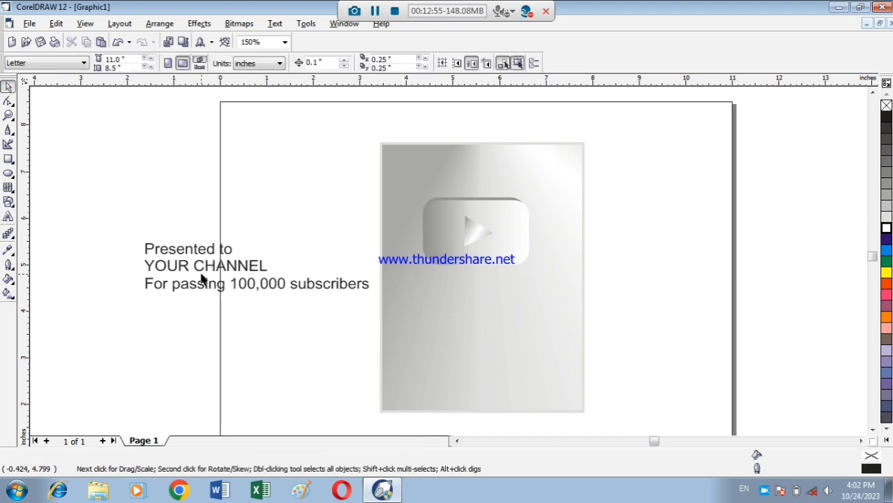
{"action": "left_click", "coordinate": [199, 279]}
{"action": "left_click", "coordinate": [159, 23]}
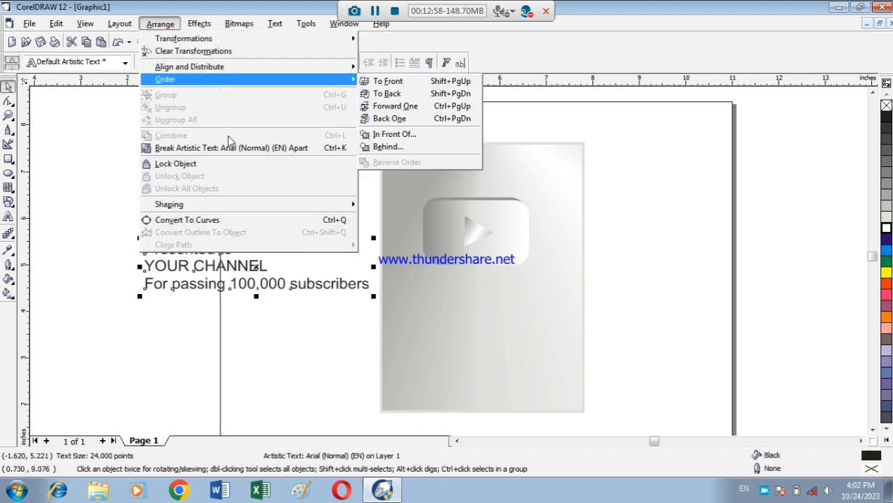
{"action": "left_click", "coordinate": [182, 146]}
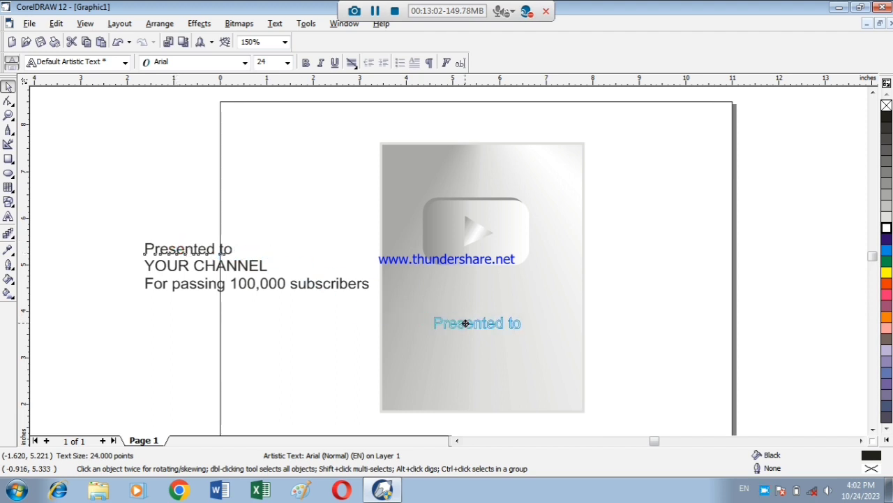